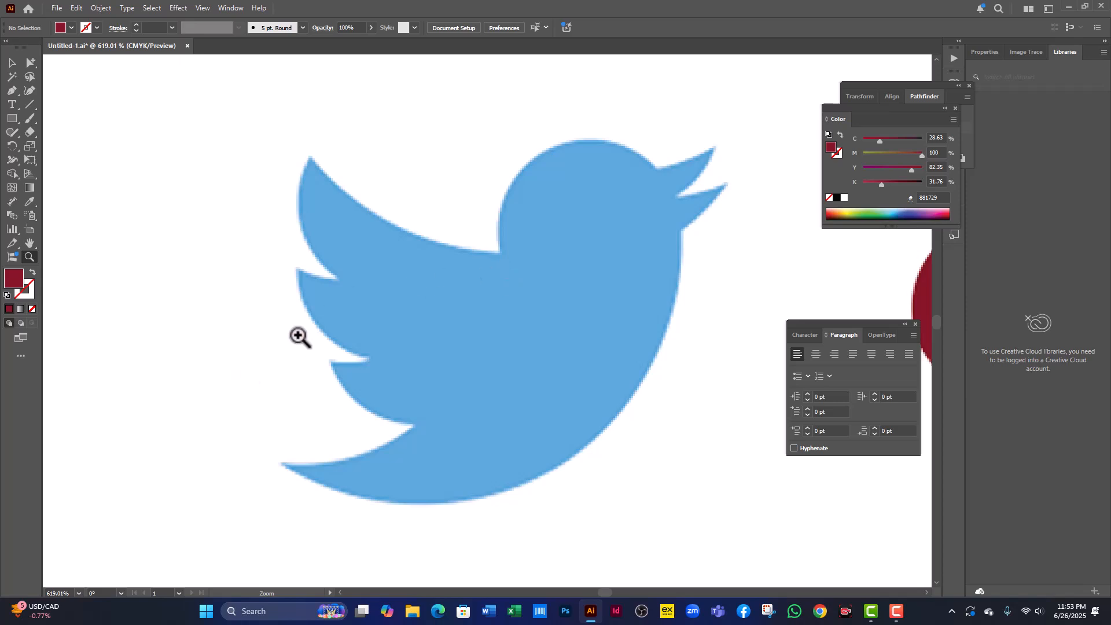
# Step: Start a Pen tool path at the bird's tail tip, adding straight-segment anchors on the lower belly edge and at the lower beak's base
pyautogui.click(8, 63)
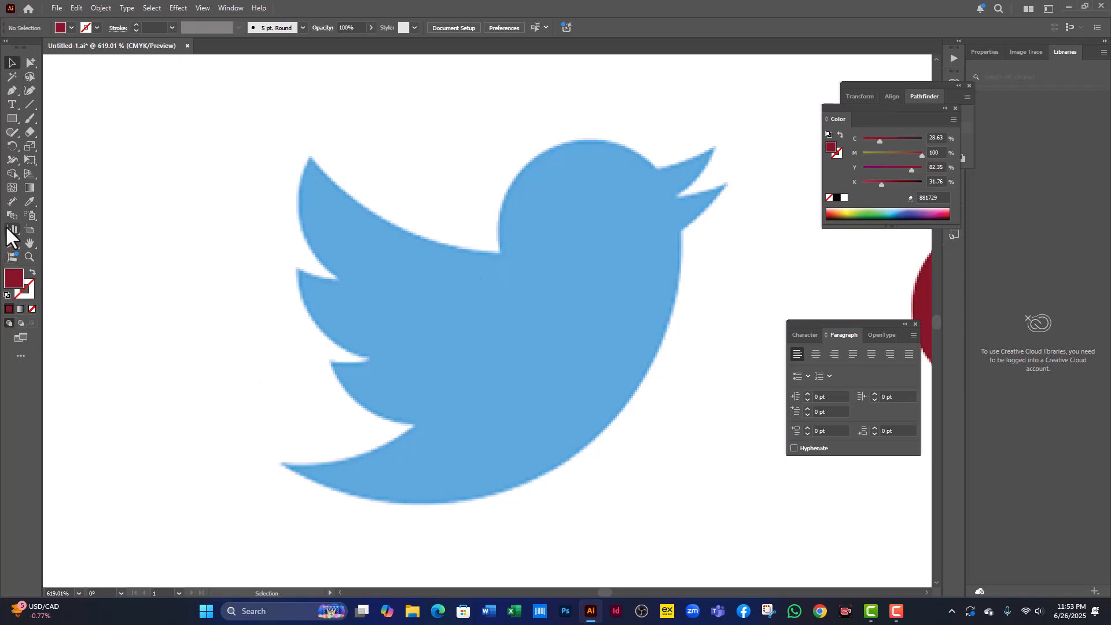
pyautogui.click(12, 91)
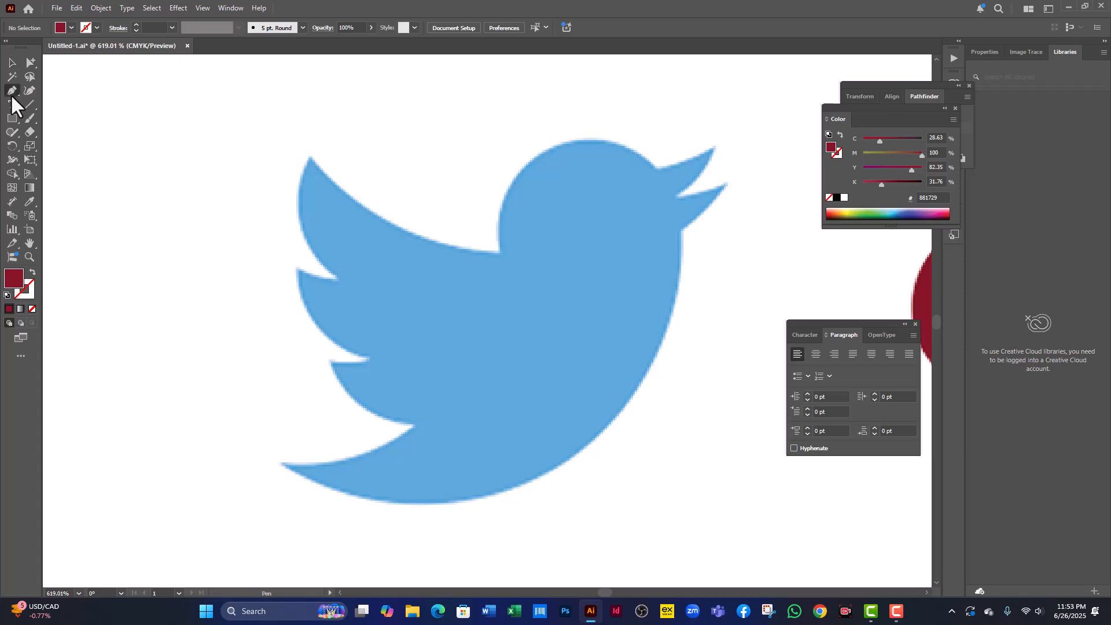
pyautogui.click(280, 462)
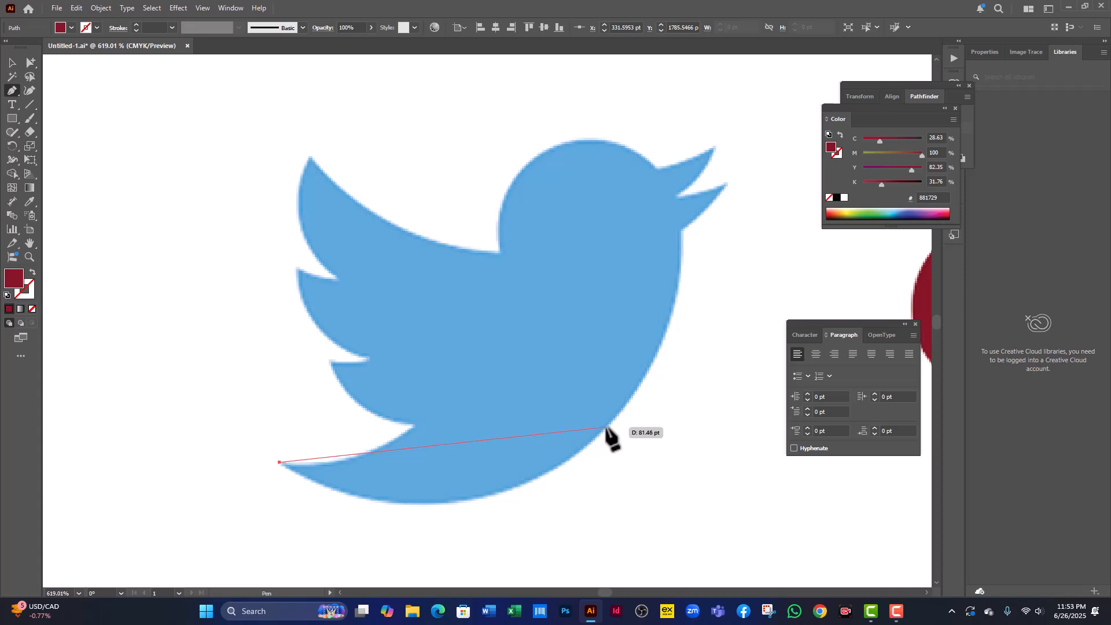
pyautogui.moveTo(607, 428); pyautogui.dragTo(707, 241)
pyautogui.press('super')
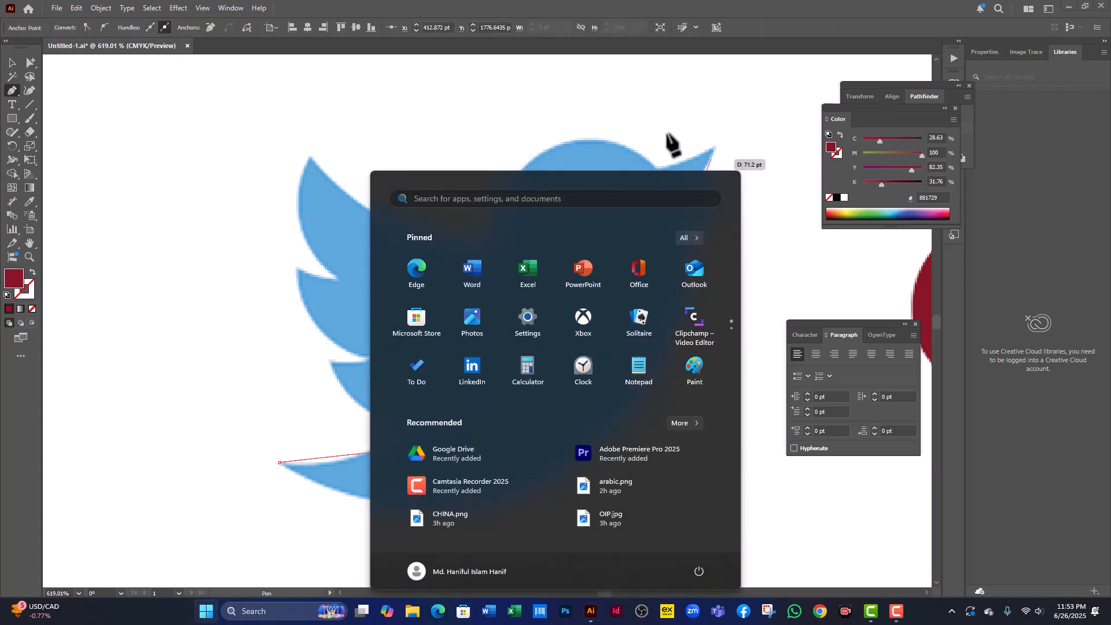
pyautogui.press('Escape')
pyautogui.scroll(4, 698, 370)
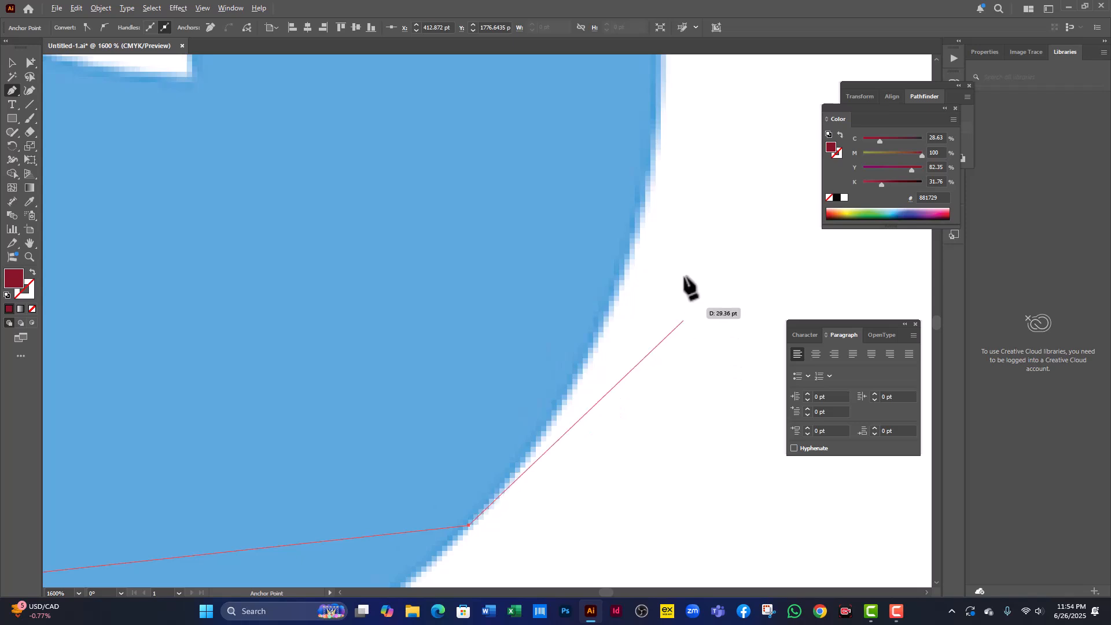
pyautogui.moveTo(648, 224); pyautogui.dragTo(588, 380)
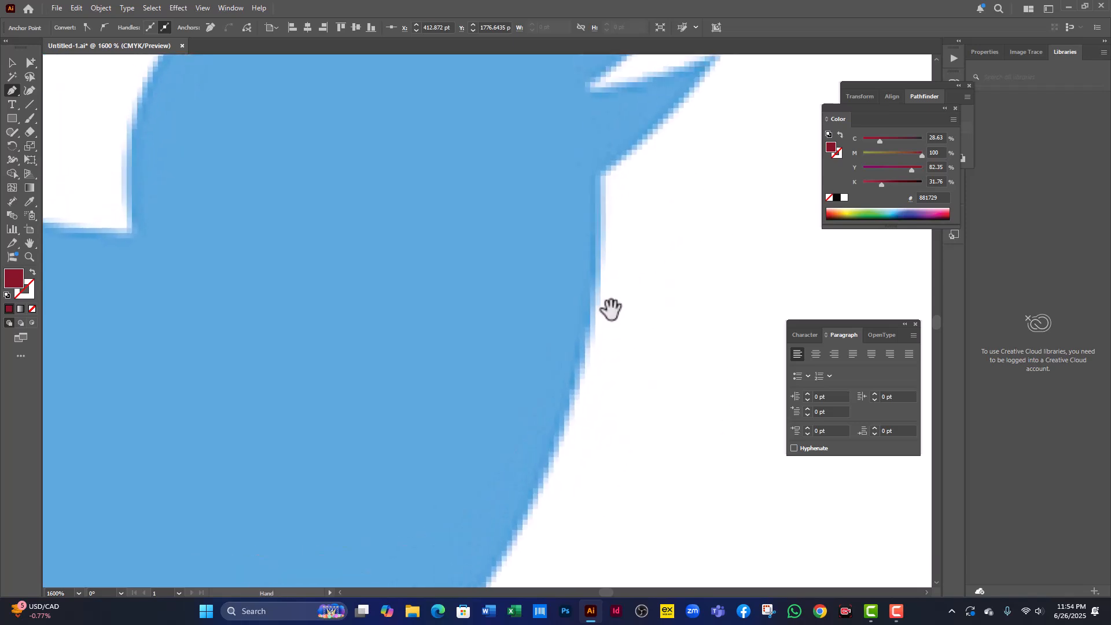
pyautogui.click(601, 178)
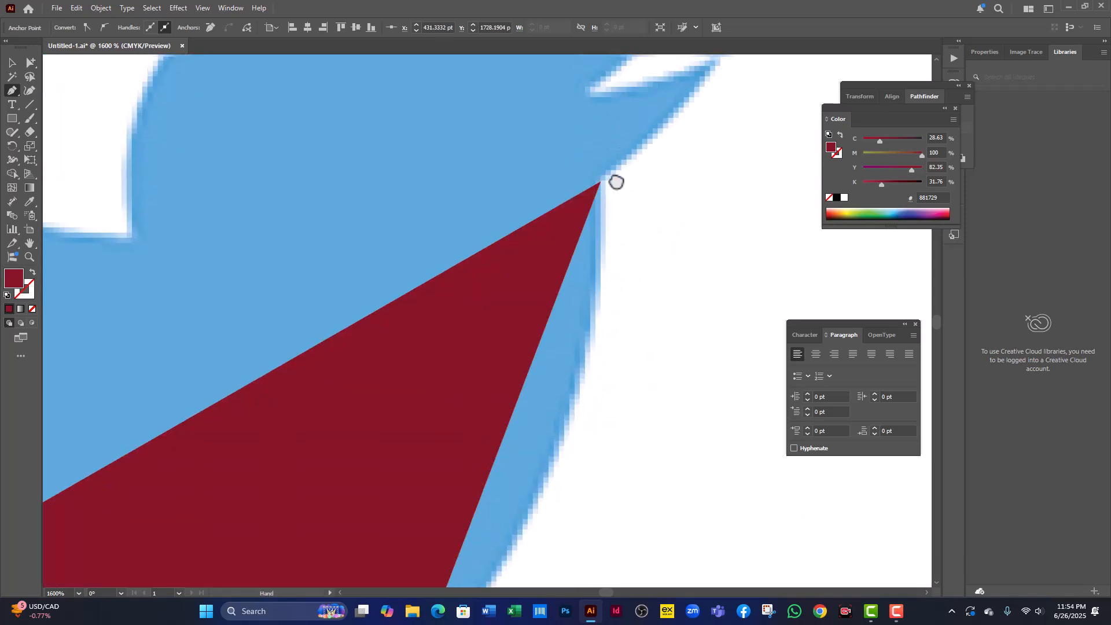
# Step: Swap the path's fill and stroke colours and set the stroke weight to 0.25 pt
pyautogui.moveTo(615, 182); pyautogui.dragTo(580, 313)
pyautogui.hotkey('shift', 'x')
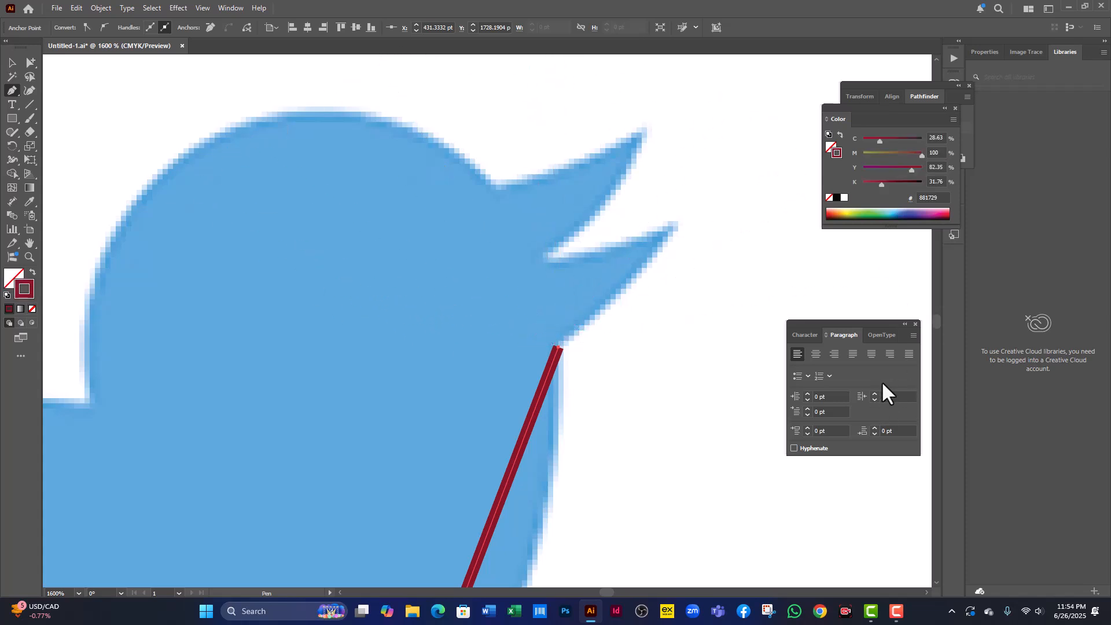
pyautogui.click(234, 10)
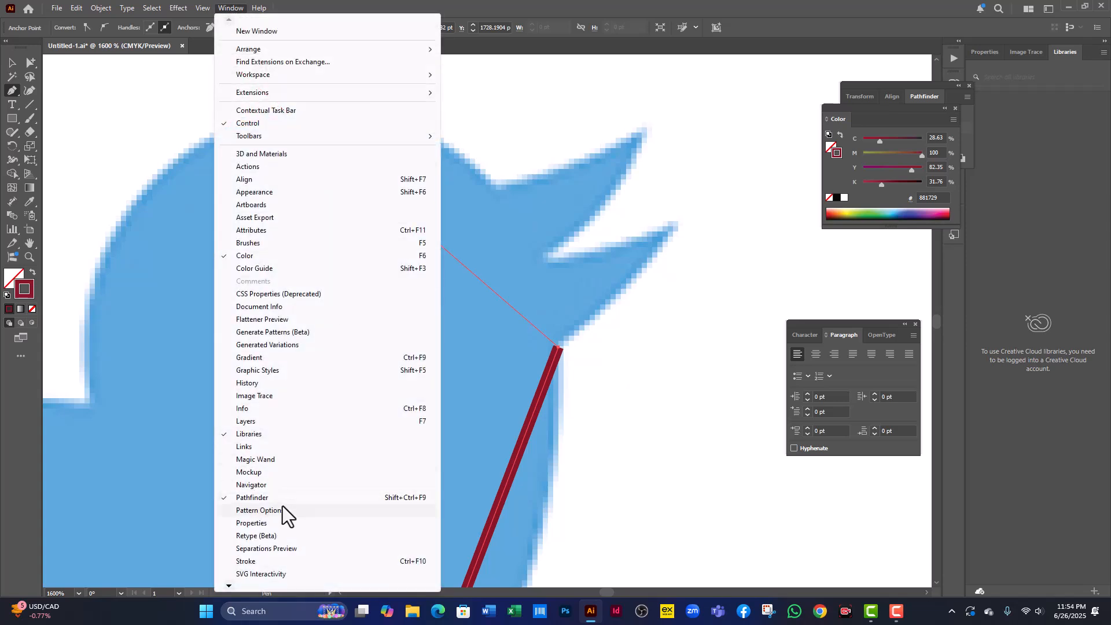
pyautogui.click(266, 567)
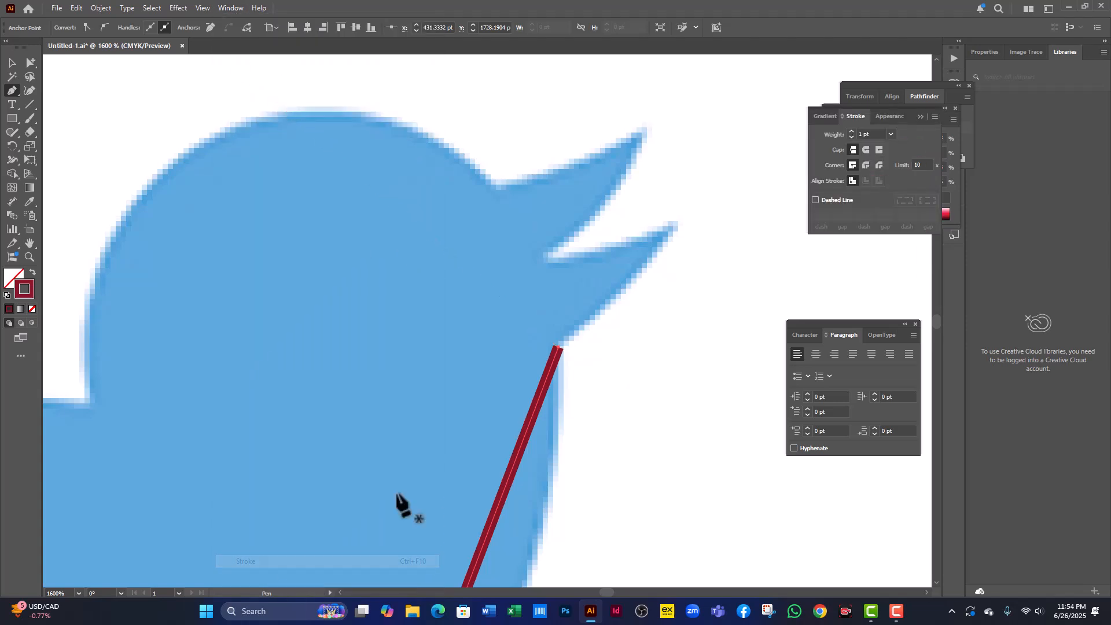
pyautogui.click(890, 135)
pyautogui.click(900, 146)
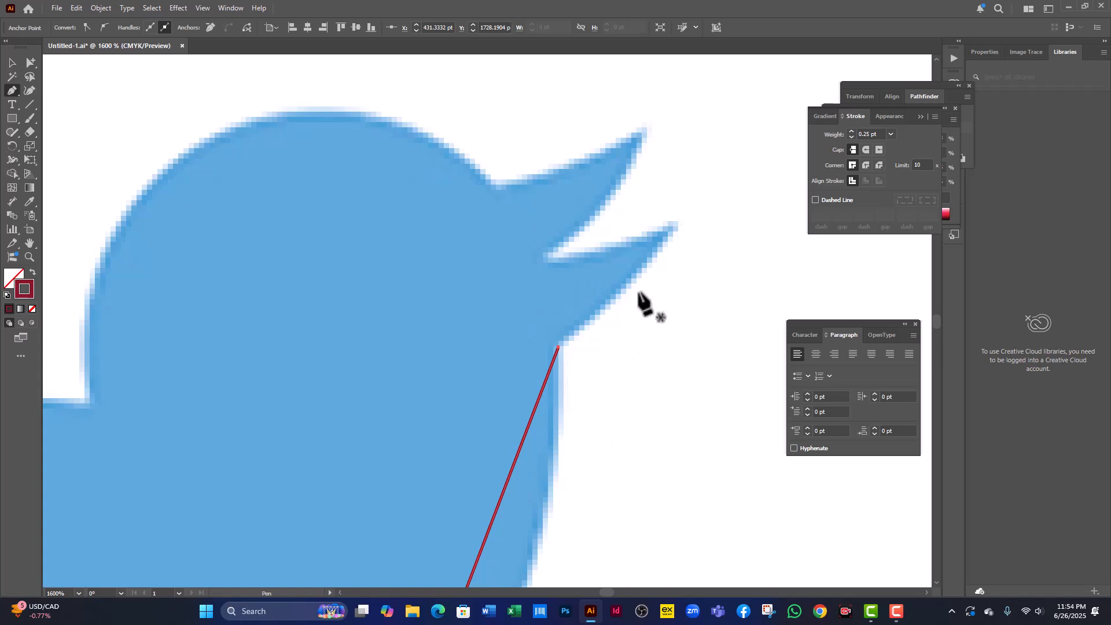
# Step: Continue the path from the lower beak's base around both beak tips and the notch between them to where the upper beak meets the head
pyautogui.click(675, 225)
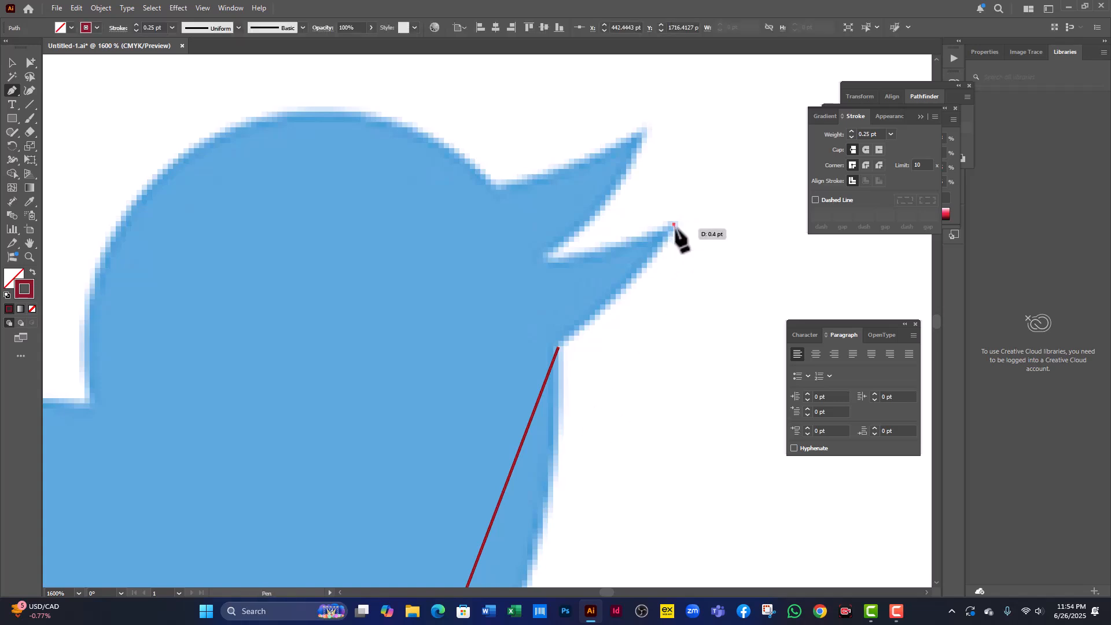
pyautogui.hotkey('ctrl', 'z')
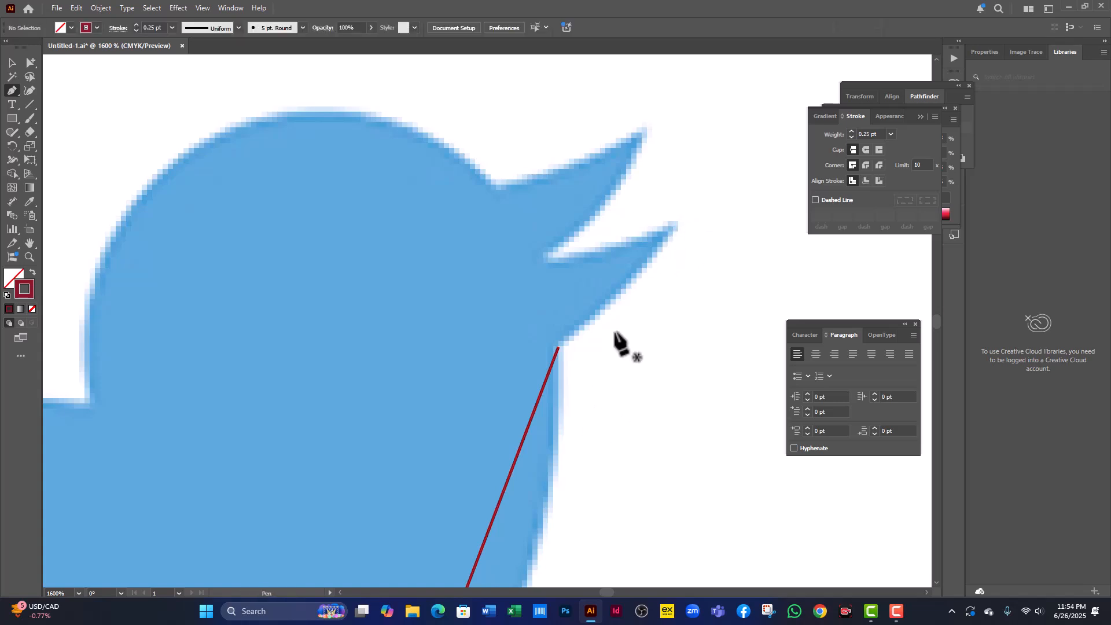
pyautogui.click(558, 347)
pyautogui.click(676, 224)
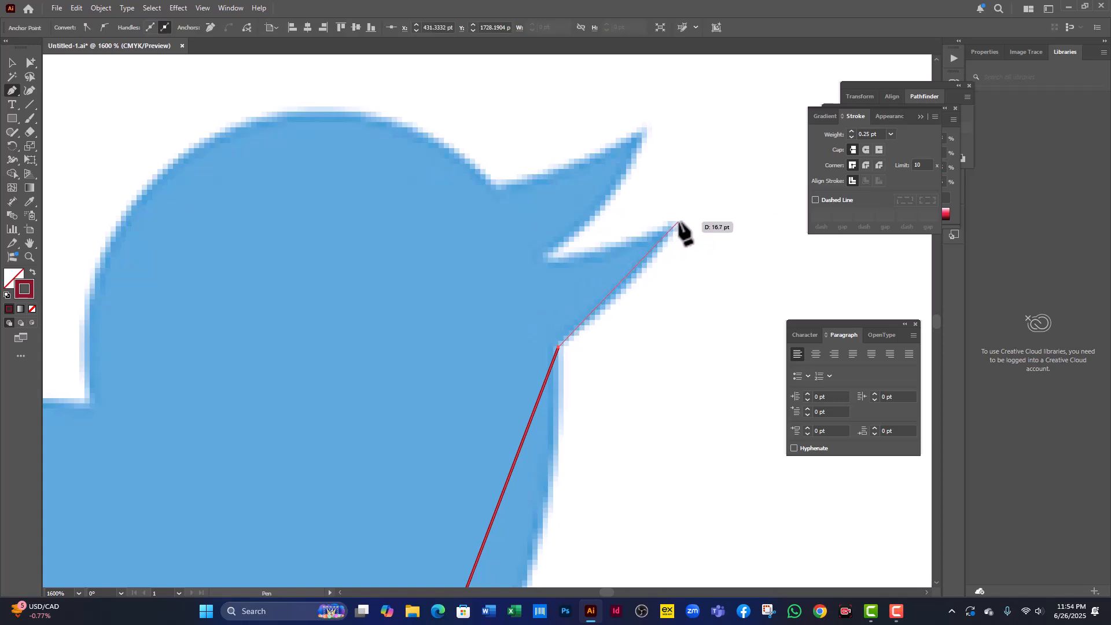
pyautogui.click(678, 223)
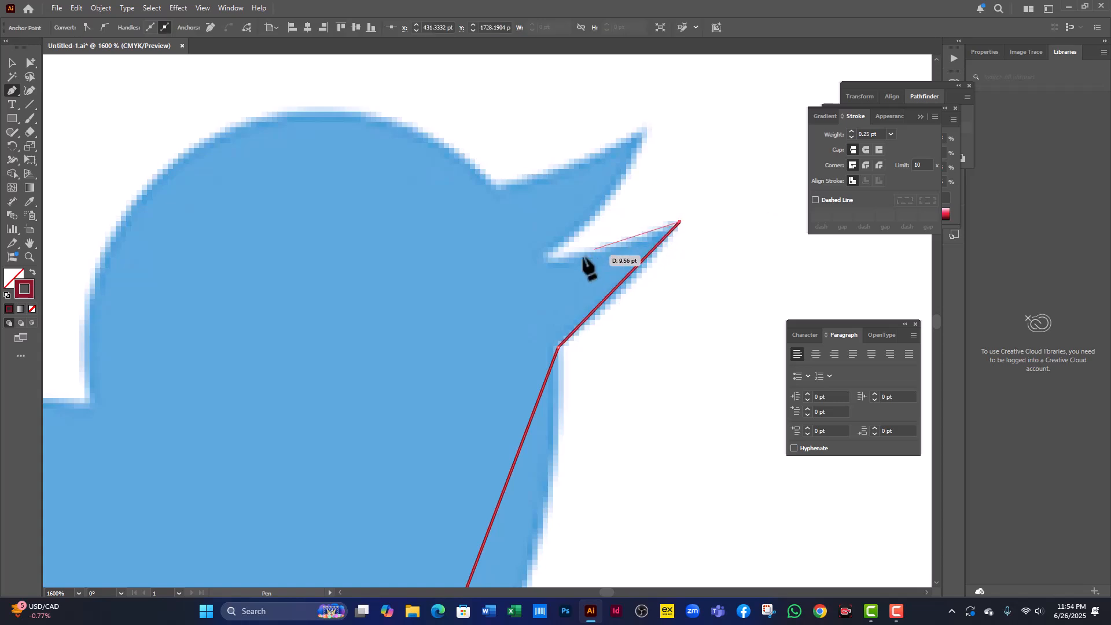
pyautogui.click(537, 267)
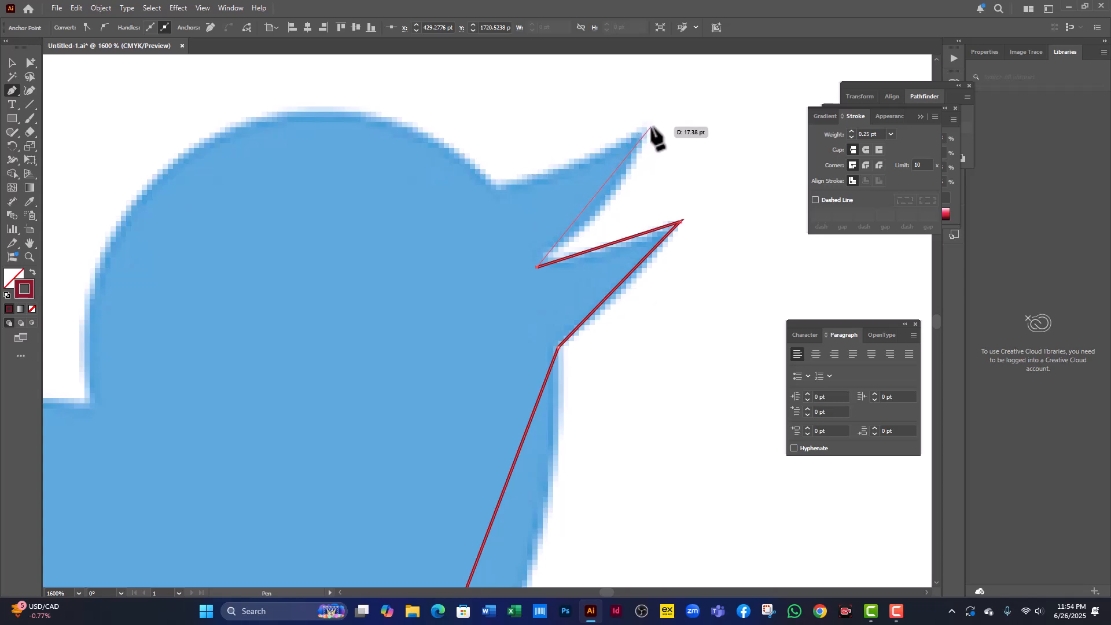
pyautogui.click(651, 127)
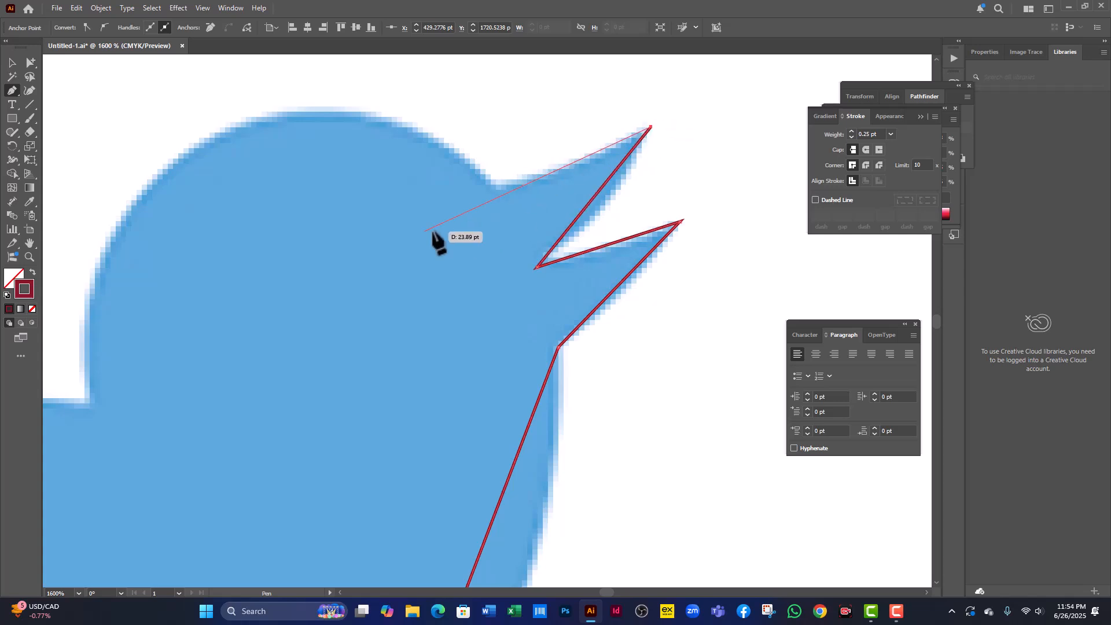
pyautogui.click(498, 191)
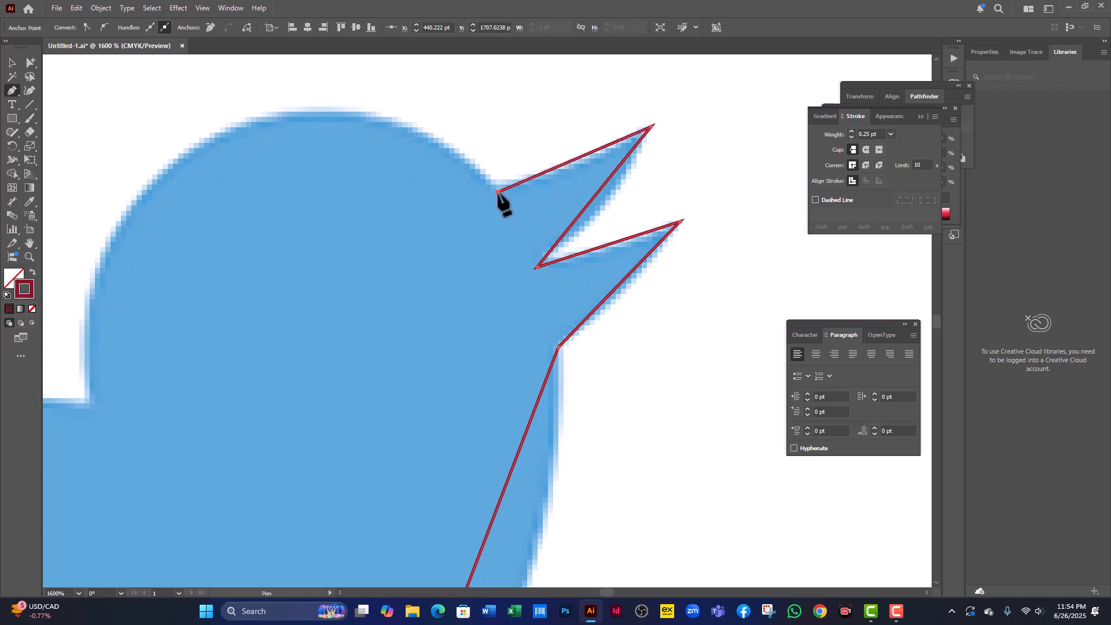
# Step: Extend the path with straight segments across the head to its back edge, down to the neck corner and out to the upper wing tip
pyautogui.click(165, 172)
pyautogui.moveTo(81, 409); pyautogui.dragTo(272, 346)
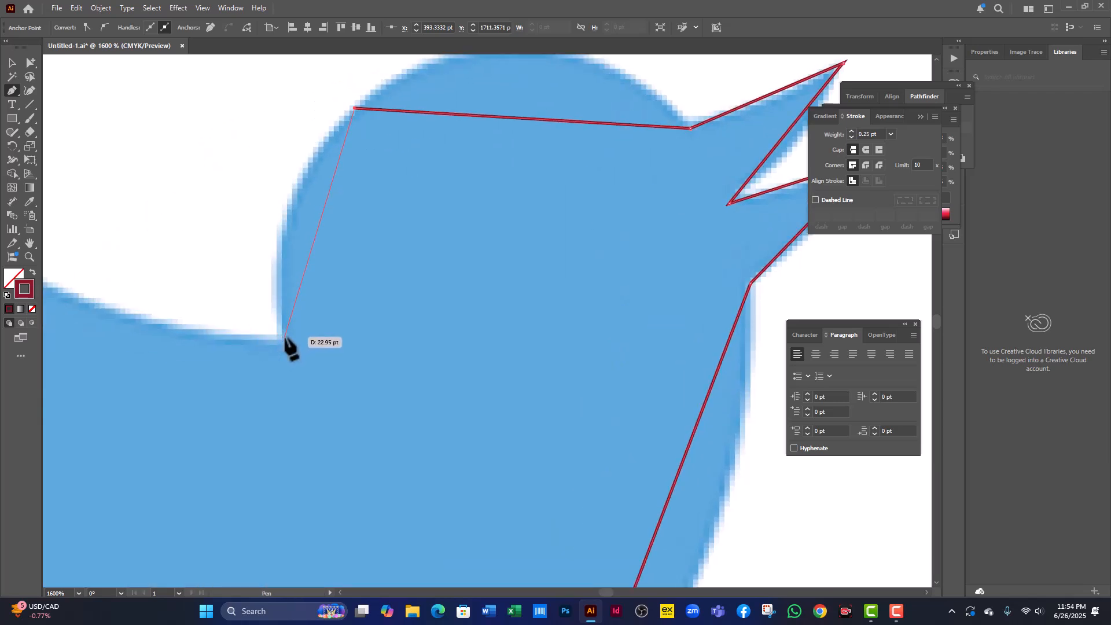
pyautogui.click(284, 337)
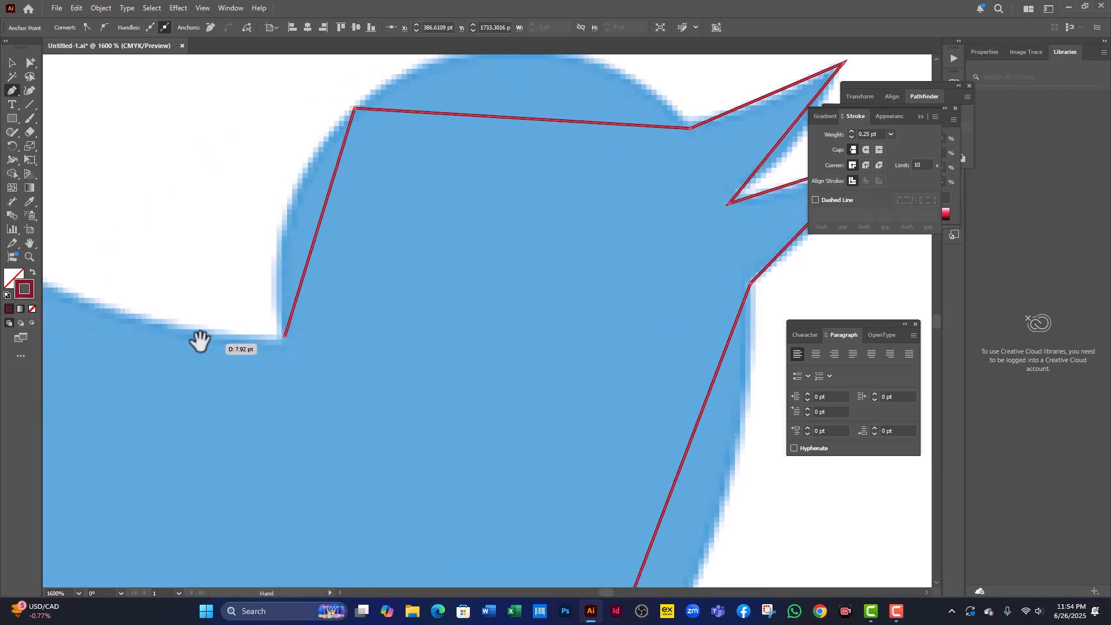
pyautogui.moveTo(247, 341); pyautogui.dragTo(594, 417)
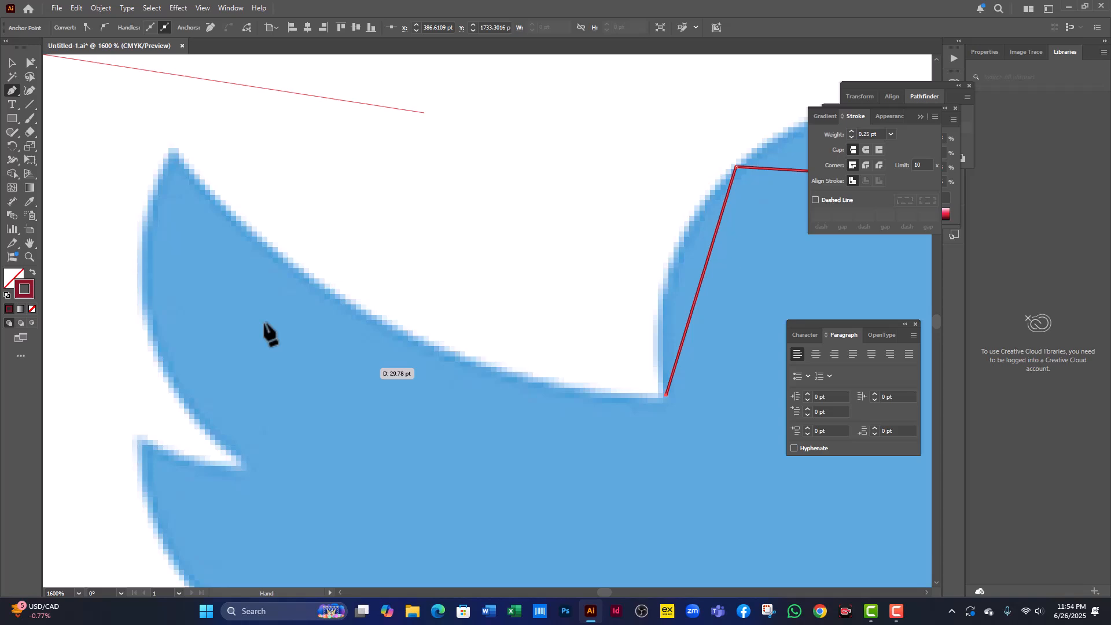
pyautogui.click(174, 153)
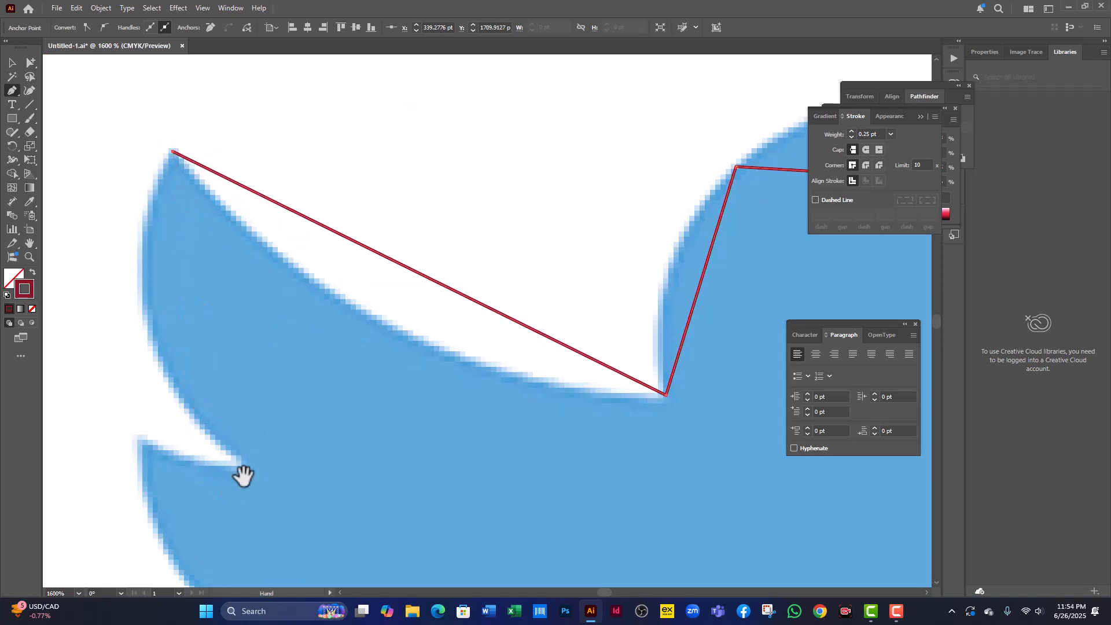
# Step: Trace the wing's feather edge with anchors at the first notch, the second feather tip, the second notch and the third feather tip
pyautogui.moveTo(243, 471); pyautogui.dragTo(345, 369)
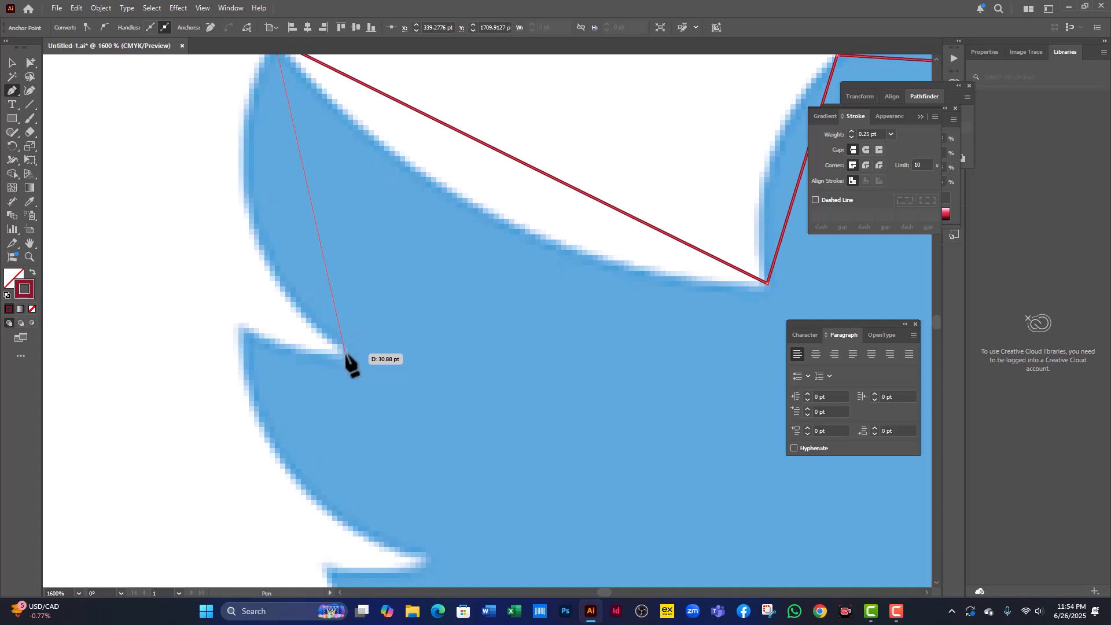
pyautogui.click(347, 354)
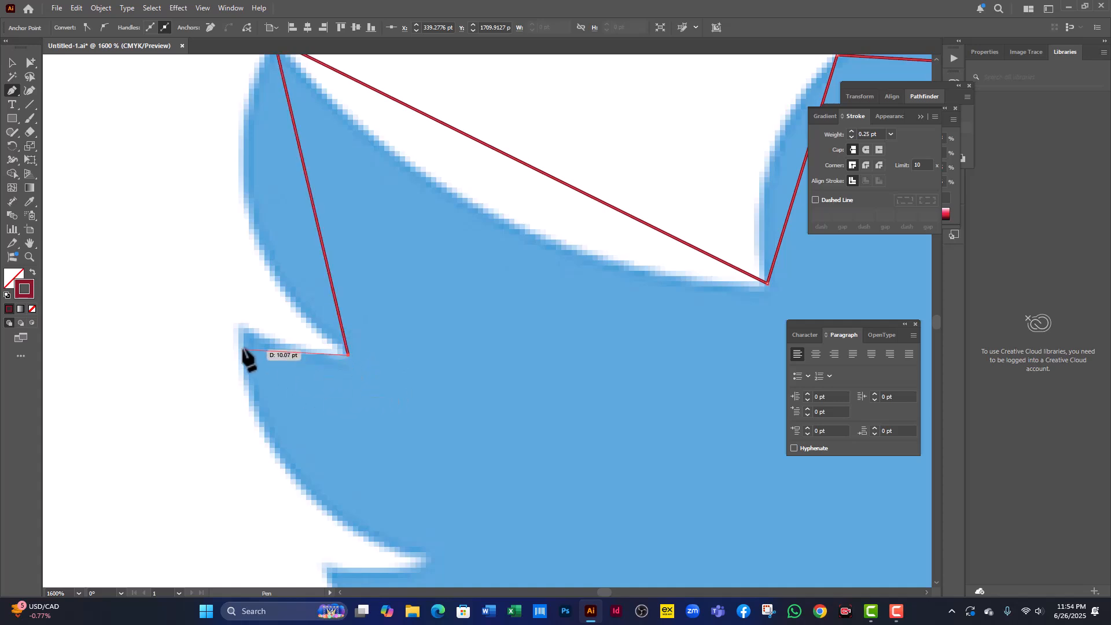
pyautogui.click(237, 325)
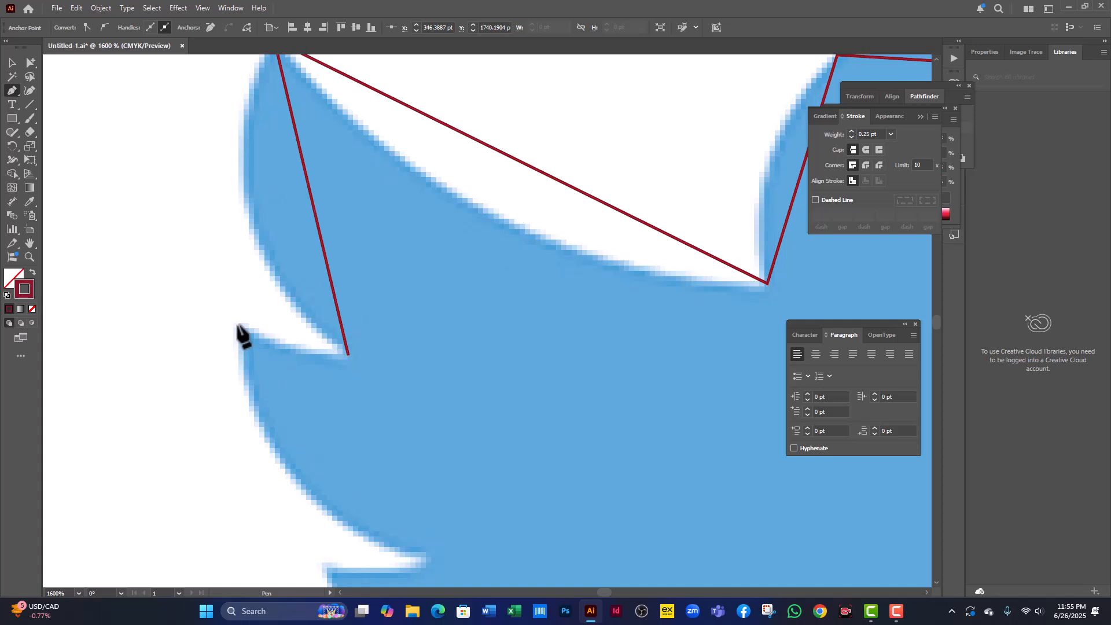
pyautogui.moveTo(293, 440); pyautogui.dragTo(272, 281)
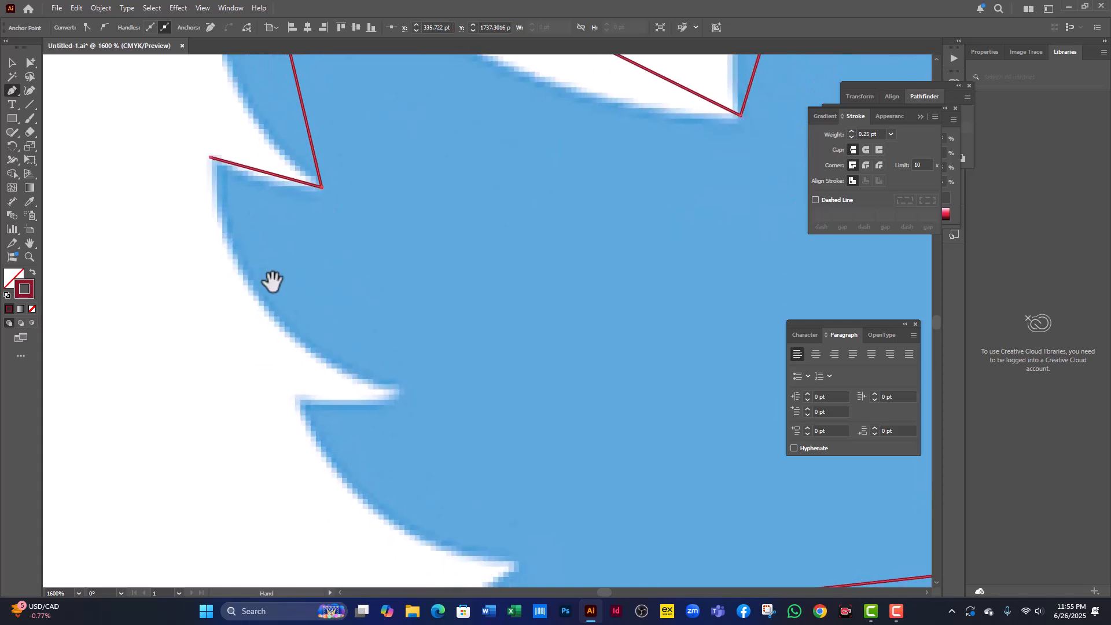
pyautogui.click(405, 396)
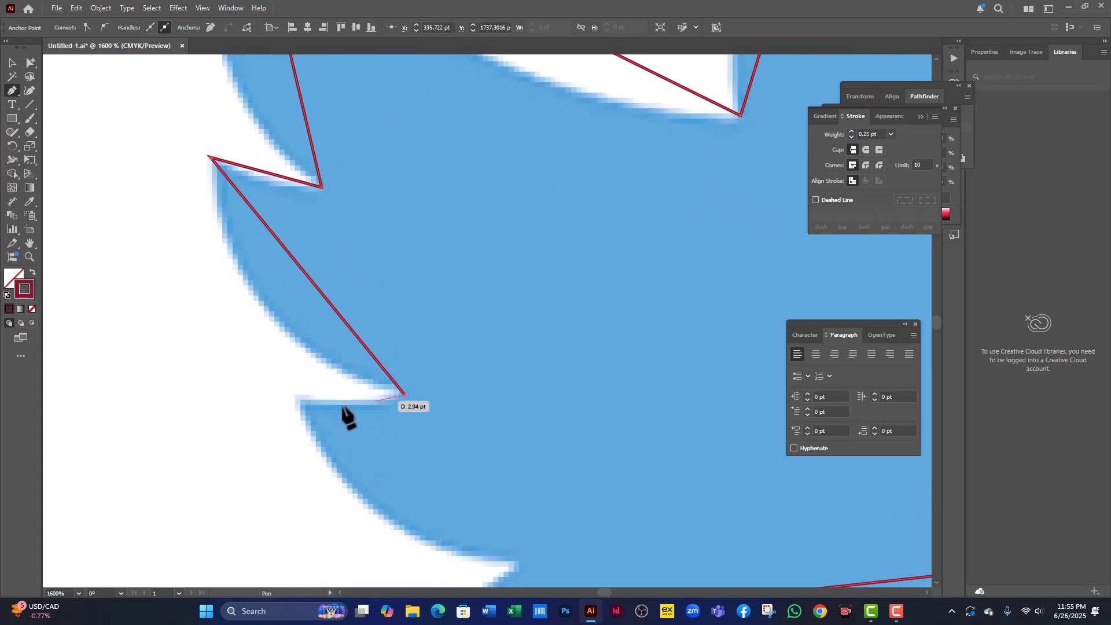
pyautogui.click(297, 398)
# Step: Add an anchor at the notch above the tail and close the bird outline at the tail tip
pyautogui.moveTo(377, 471); pyautogui.dragTo(330, 314)
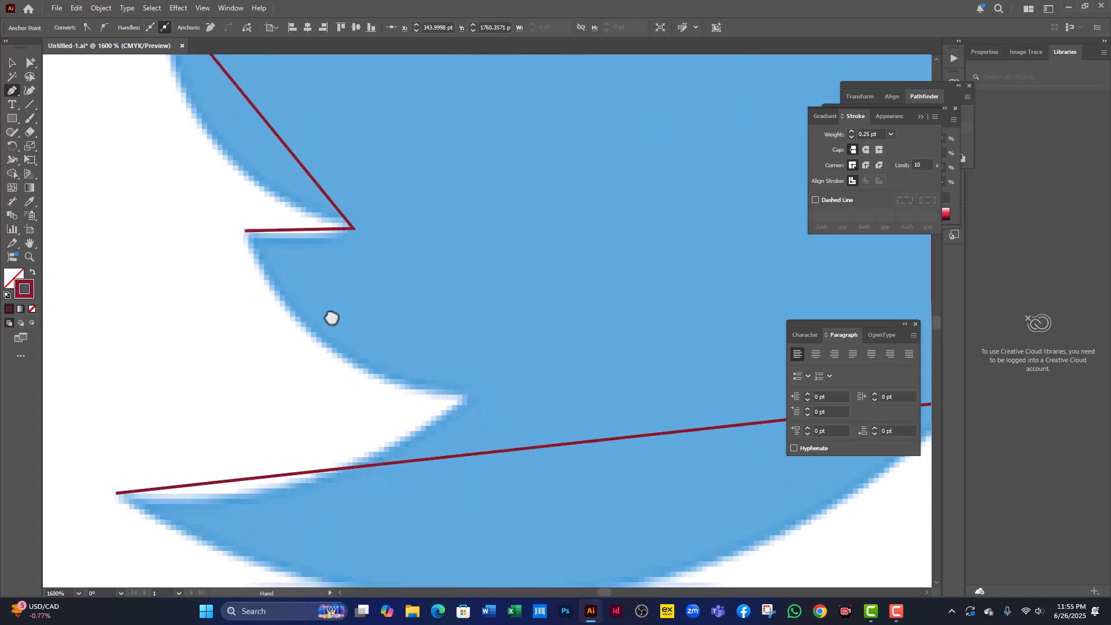
pyautogui.click(466, 402)
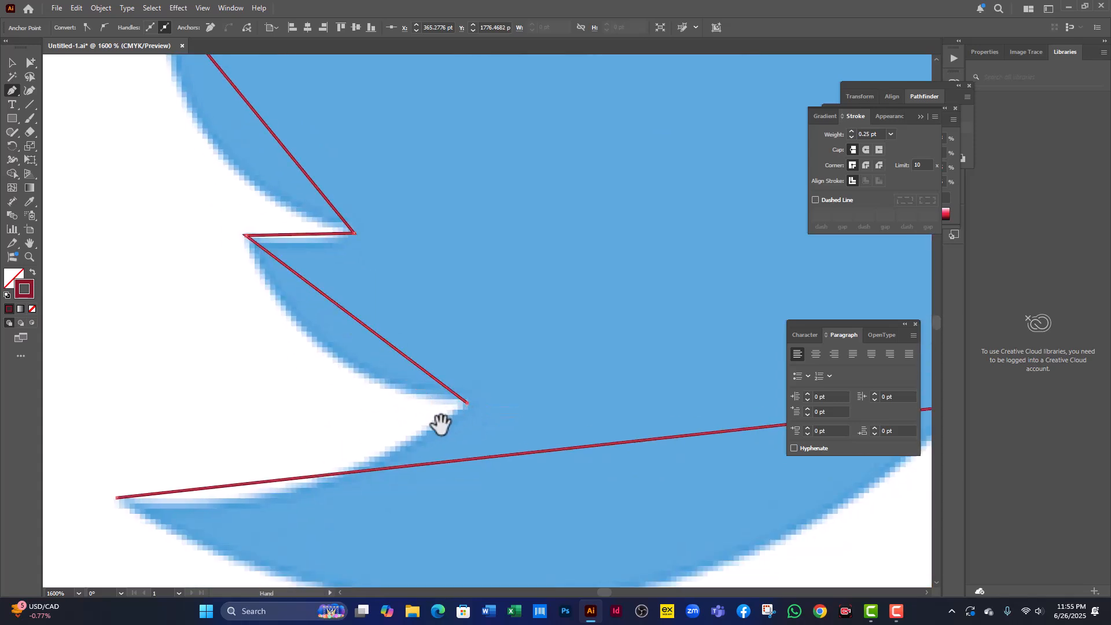
pyautogui.moveTo(442, 426); pyautogui.dragTo(549, 271)
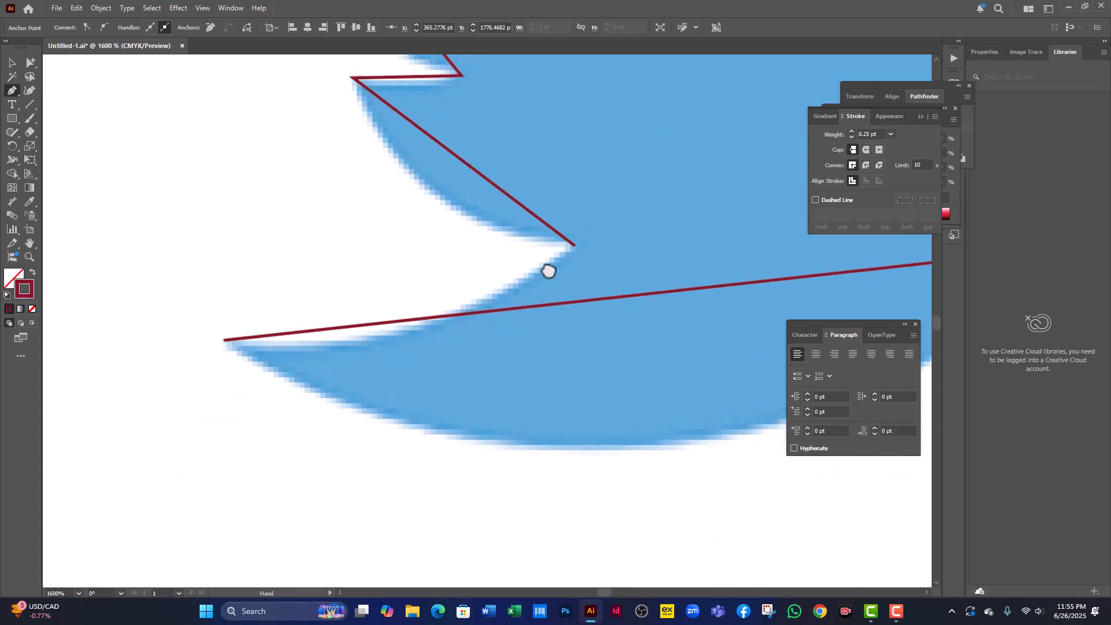
pyautogui.click(225, 341)
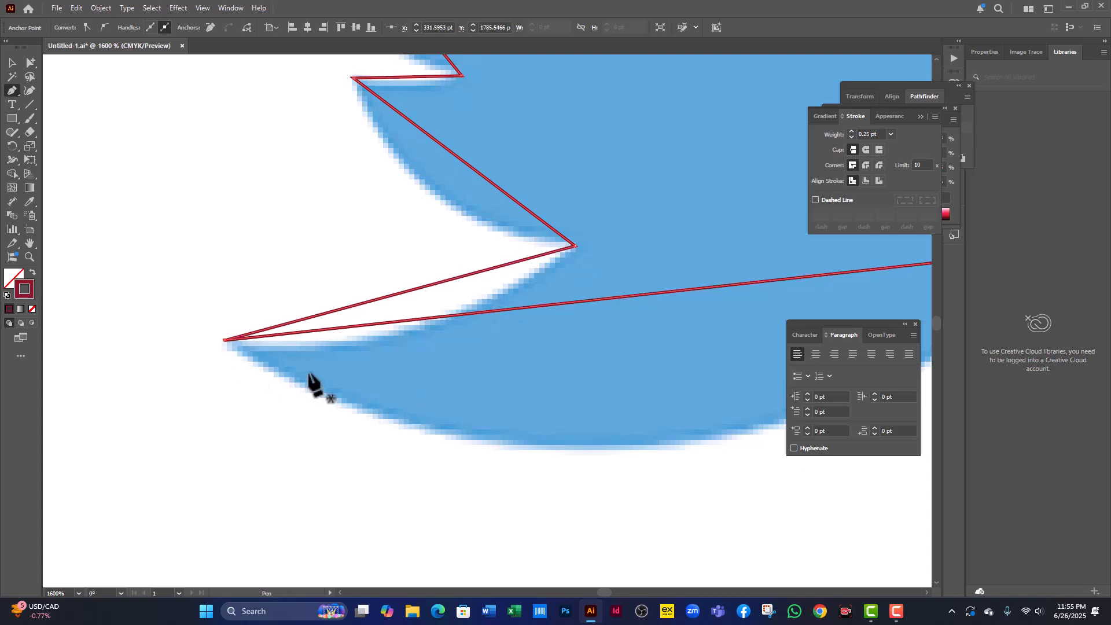
# Step: With the Curvature tool, bend the lower beak's upper edge inward to follow the blue bird's contour
pyautogui.scroll(3, 312, 382)
pyautogui.scroll(-6, 312, 365)
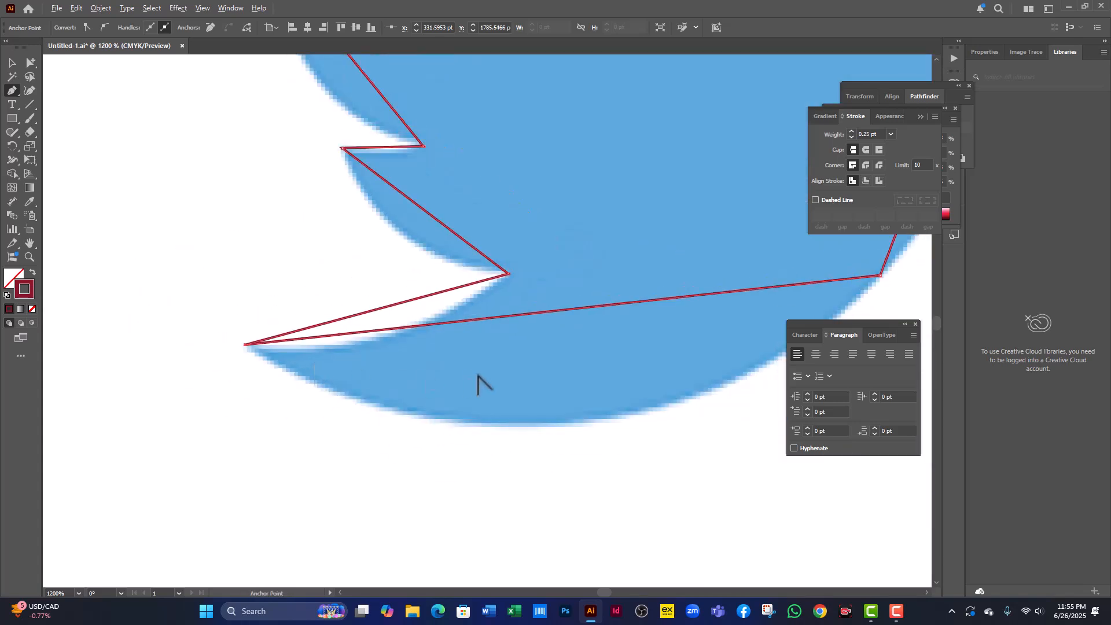
pyautogui.scroll(4, 654, 313)
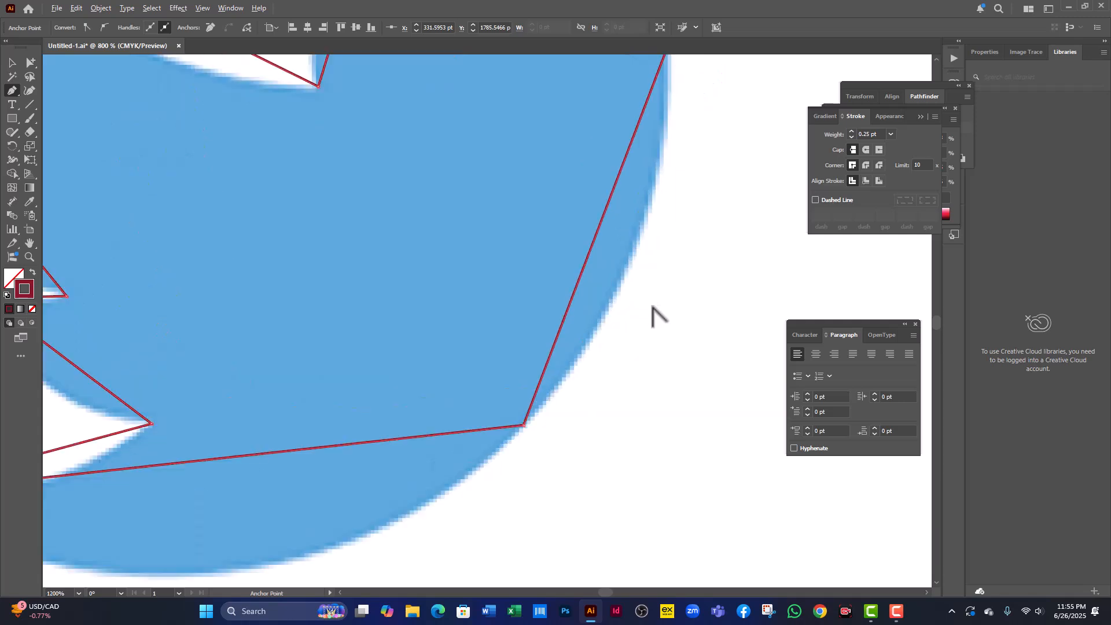
pyautogui.click(27, 93)
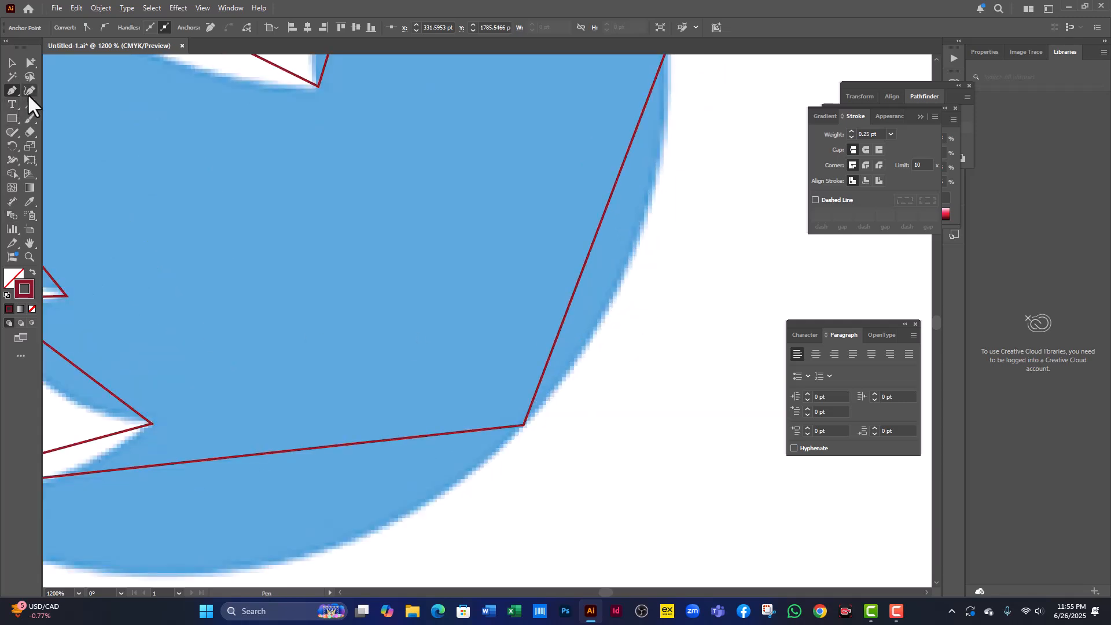
pyautogui.moveTo(677, 225); pyautogui.dragTo(486, 327)
pyautogui.scroll(-3, 489, 284)
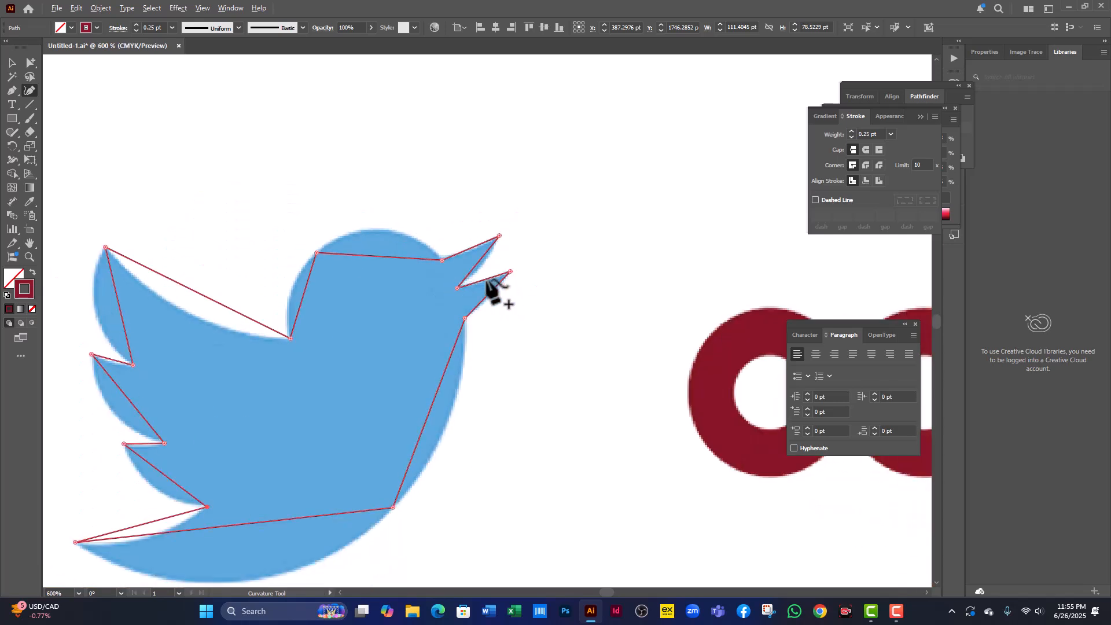
pyautogui.scroll(5, 489, 283)
pyautogui.scroll(1, 492, 301)
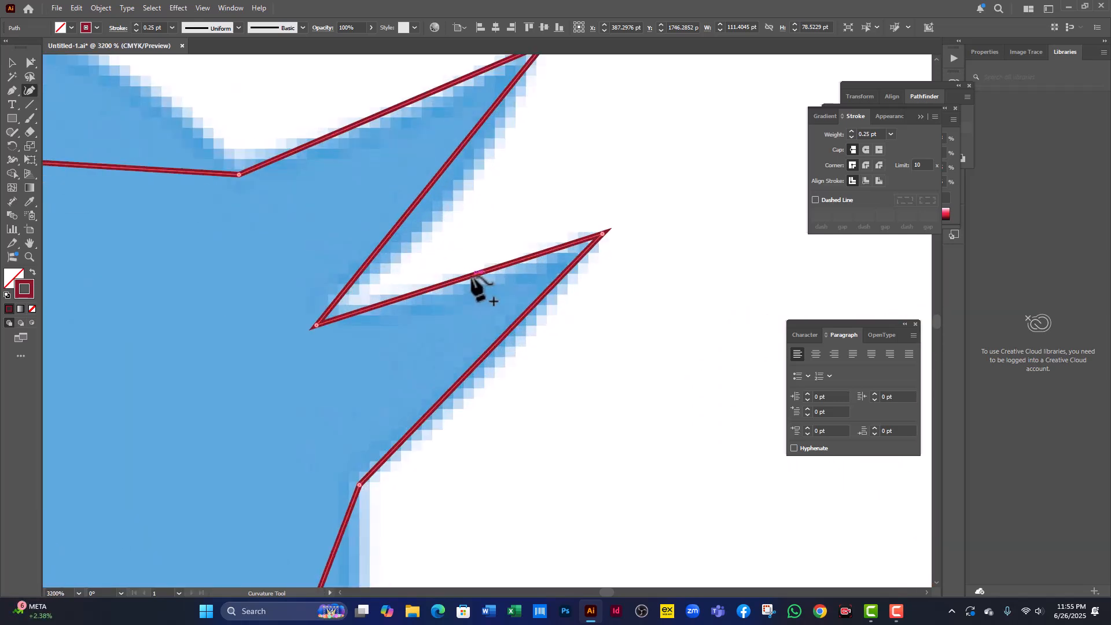
pyautogui.moveTo(472, 274); pyautogui.dragTo(492, 280)
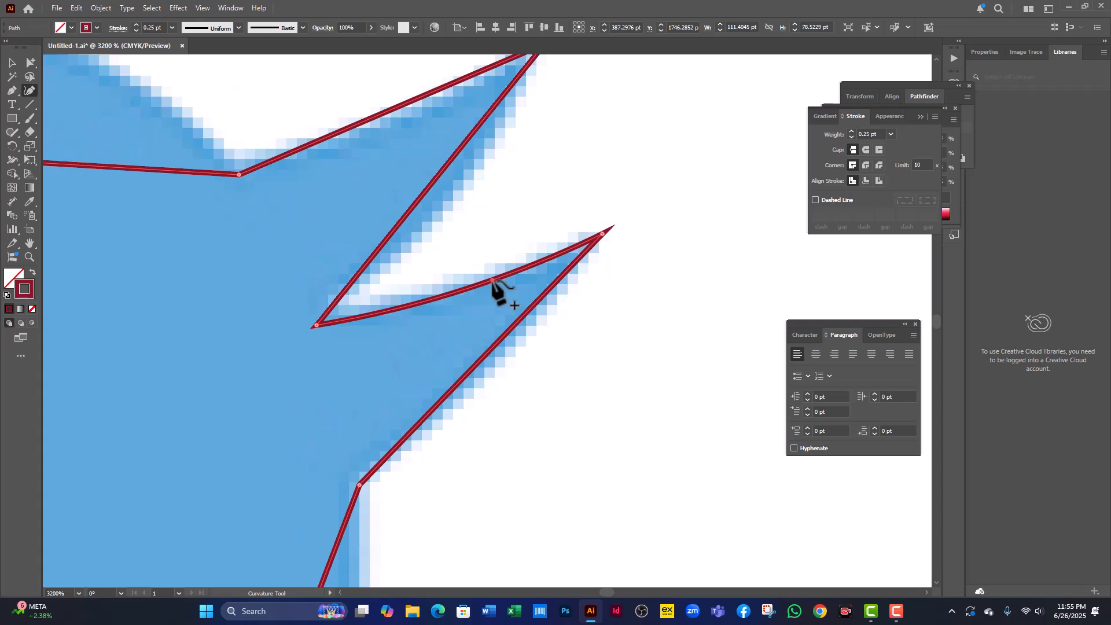
# Step: Curve both edges of the upper beak to the logo and shift the beak notch anchor slightly deeper into the head
pyautogui.press('space')
pyautogui.moveTo(476, 230); pyautogui.dragTo(519, 340)
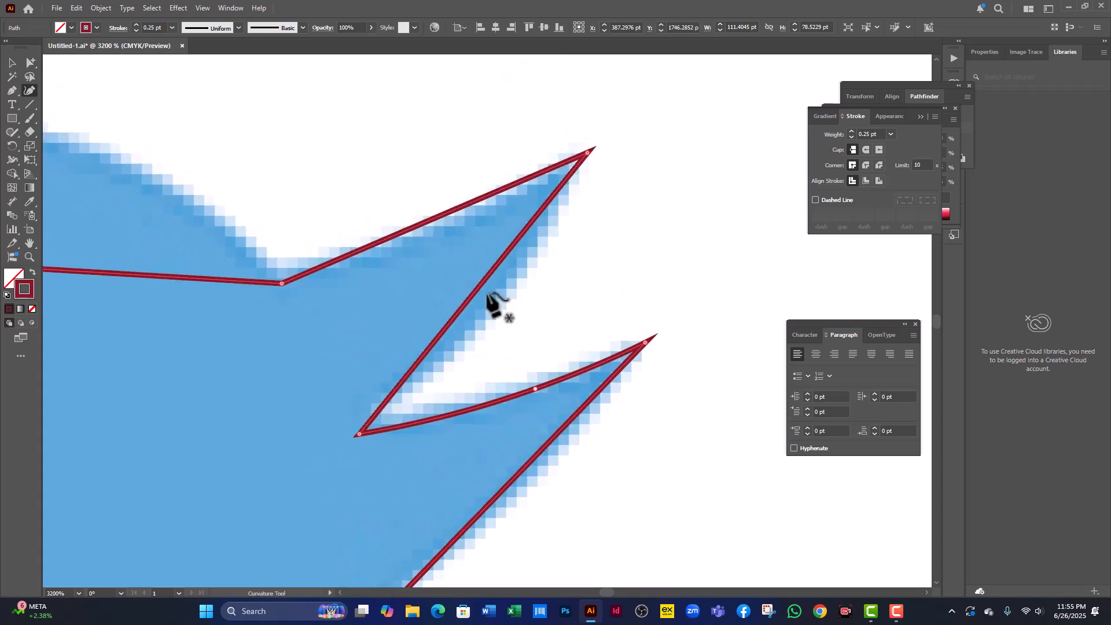
pyautogui.moveTo(485, 282); pyautogui.dragTo(502, 301)
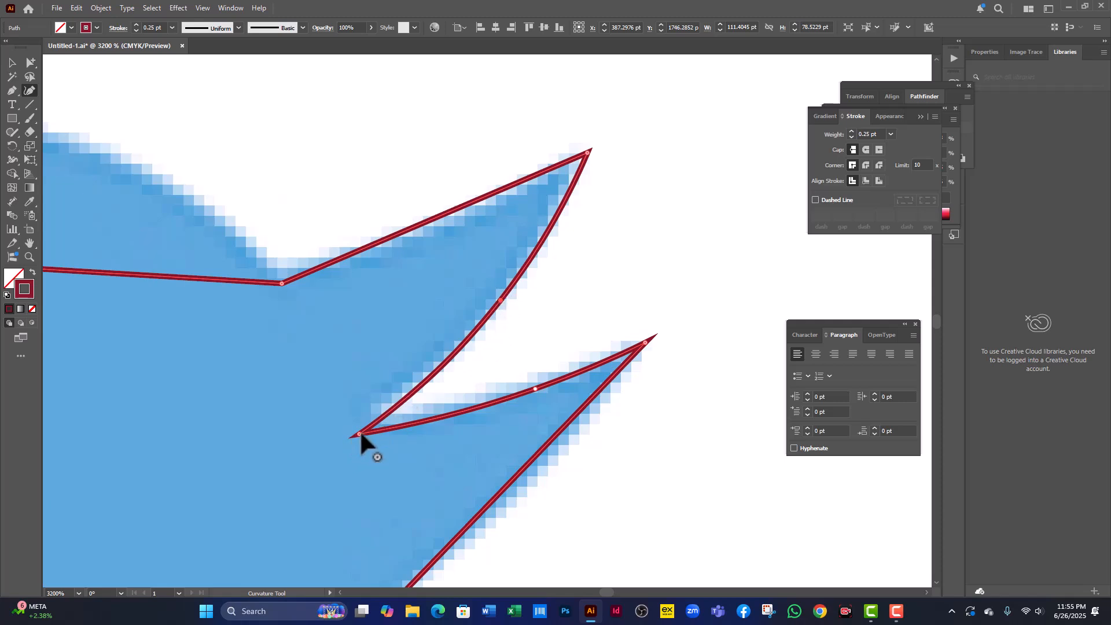
pyautogui.moveTo(359, 434); pyautogui.dragTo(350, 432)
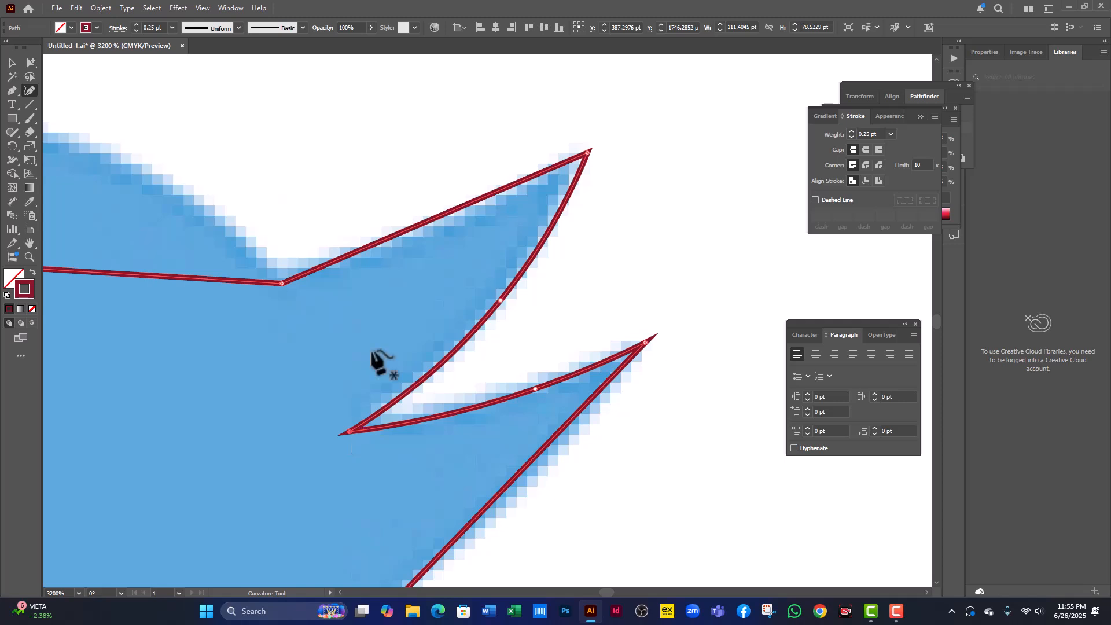
pyautogui.moveTo(410, 230); pyautogui.dragTo(420, 239)
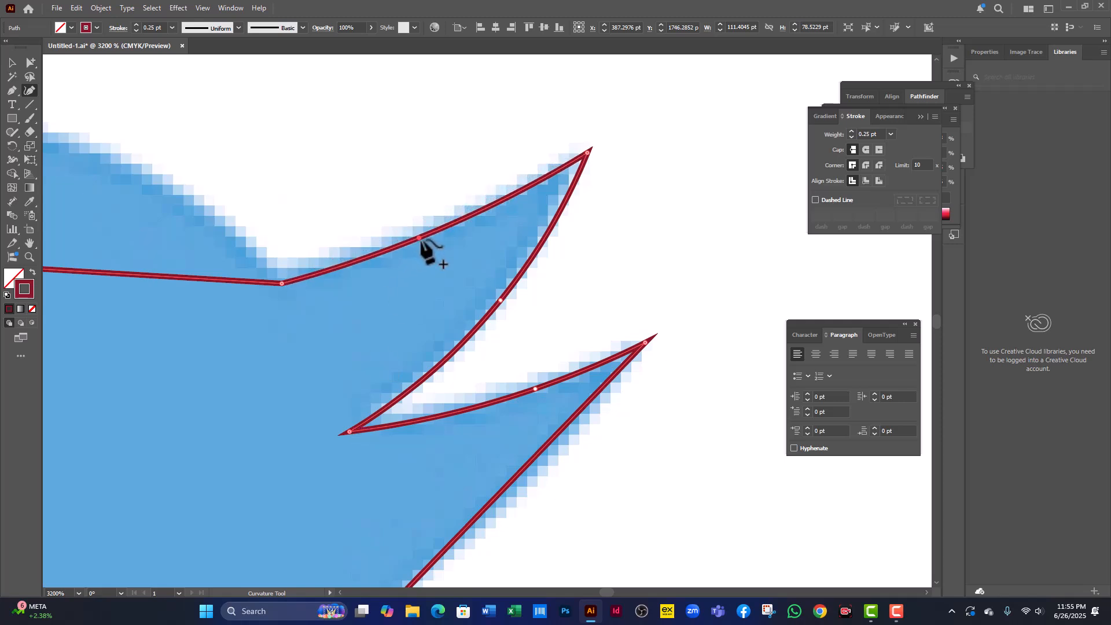
# Step: Curve the segments over the top of the head and down the back of the neck to match the logo's edge
pyautogui.moveTo(275, 313); pyautogui.dragTo(769, 364)
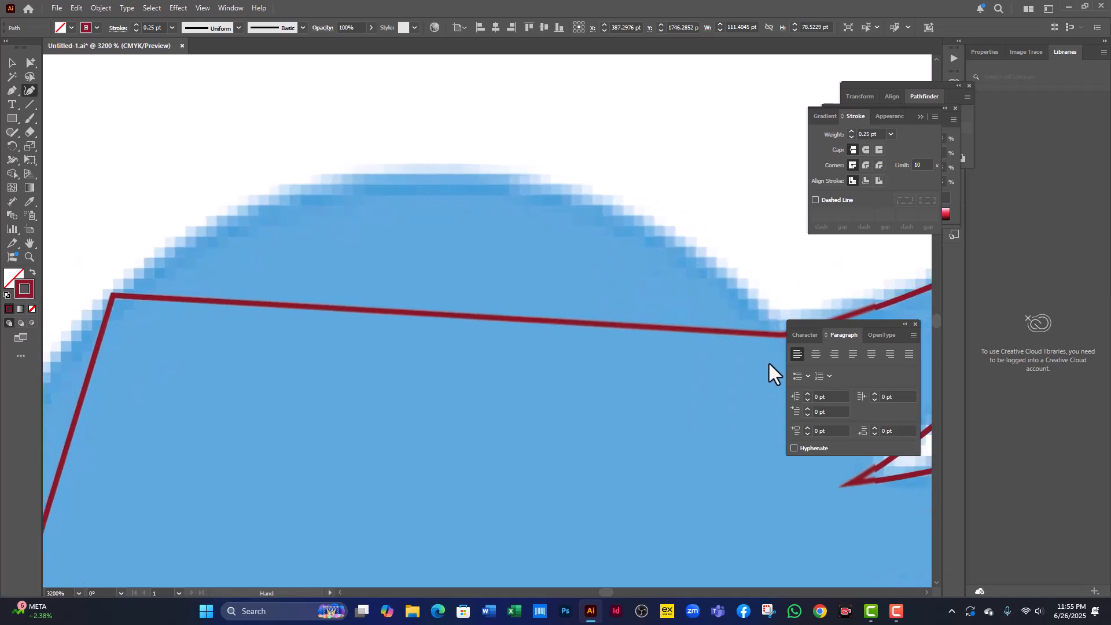
pyautogui.moveTo(460, 316); pyautogui.dragTo(485, 181)
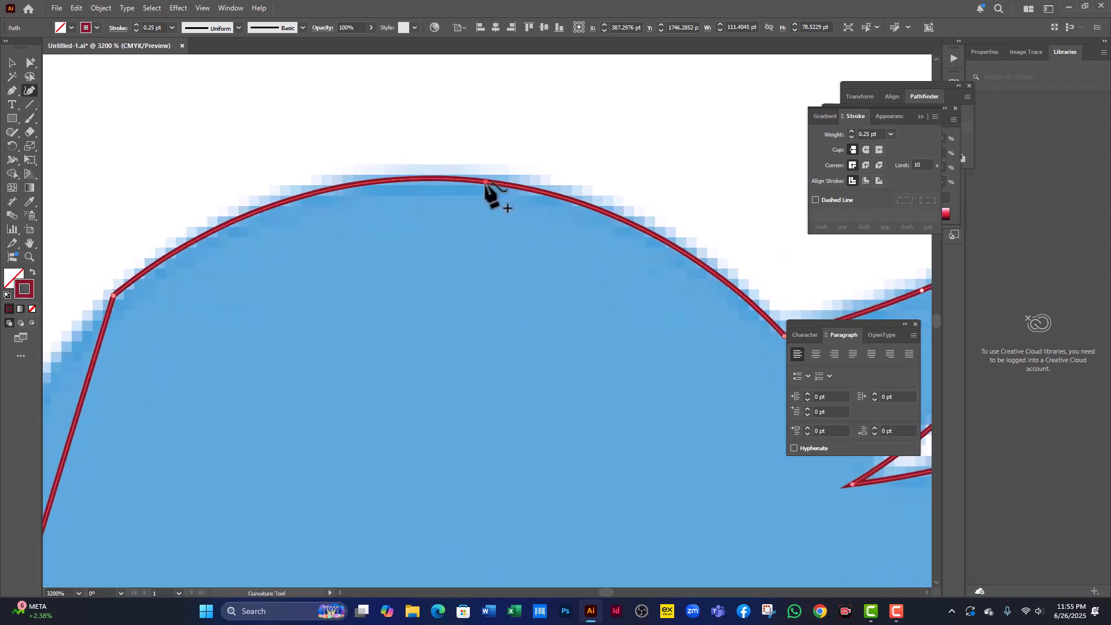
pyautogui.scroll(1, 403, 268)
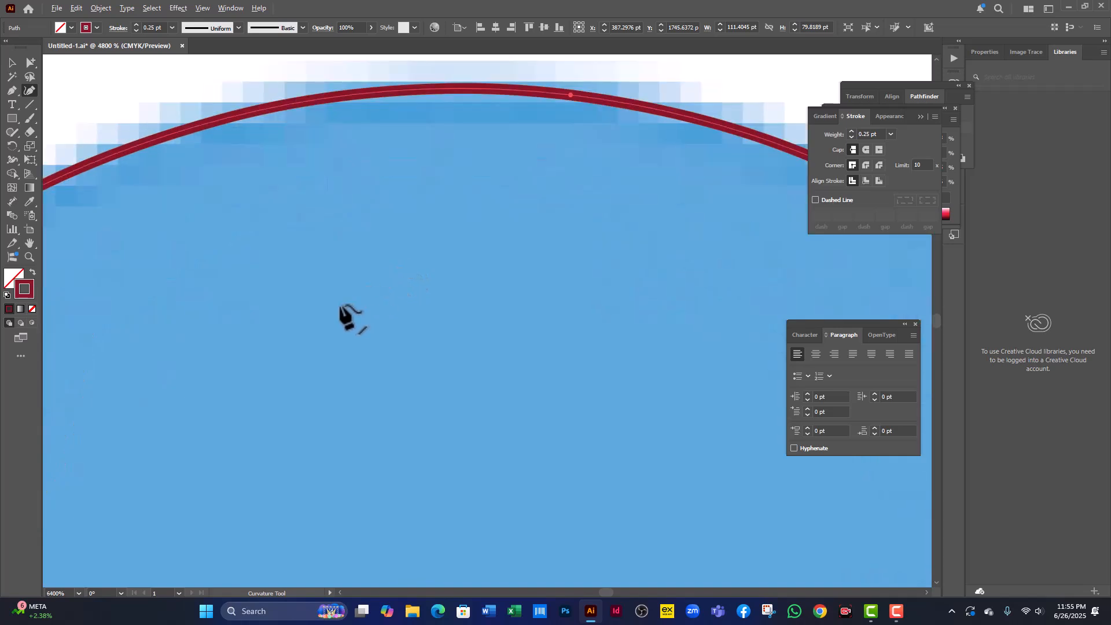
pyautogui.scroll(-2, 348, 309)
pyautogui.moveTo(297, 409); pyautogui.dragTo(501, 258)
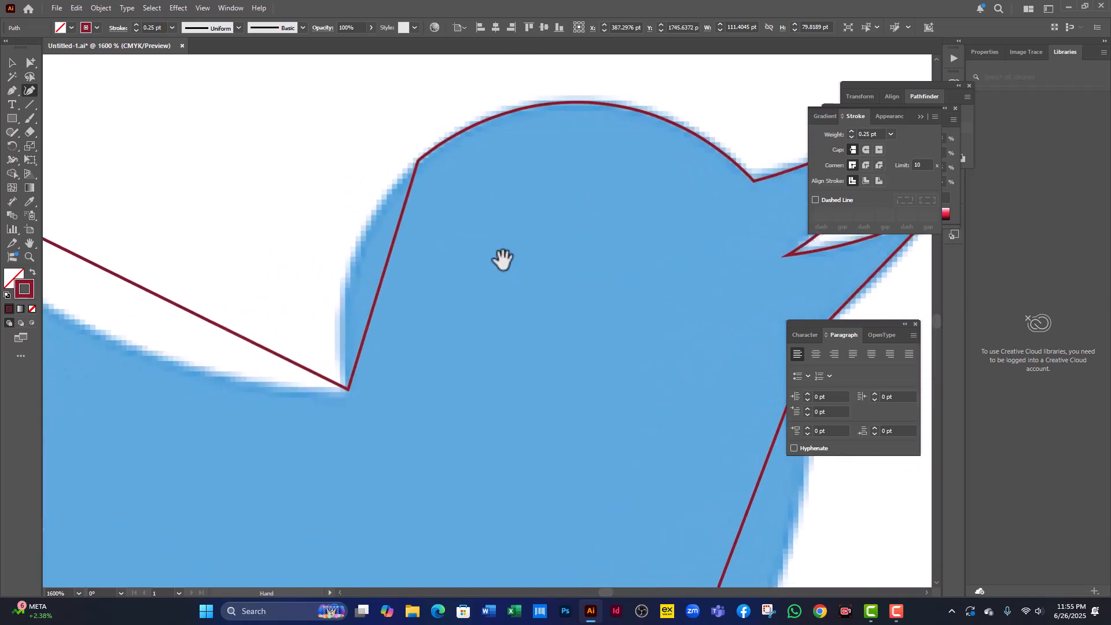
pyautogui.moveTo(386, 269); pyautogui.dragTo(347, 269)
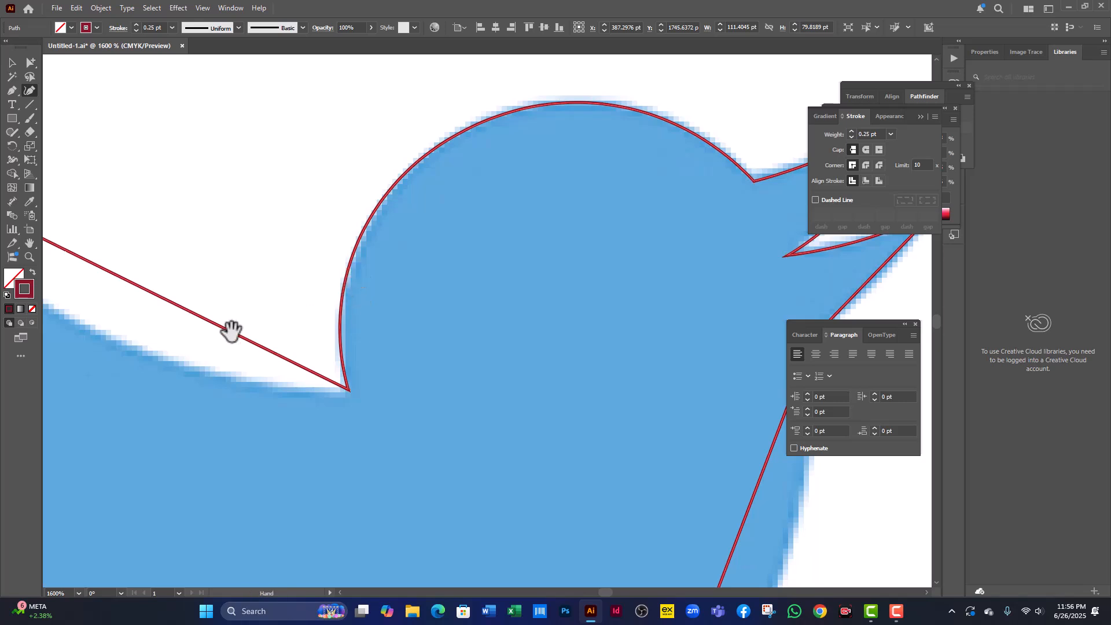
# Step: Curve the wing's long upper edge to the logo and nudge the neck corner anchor slightly down
pyautogui.moveTo(231, 330); pyautogui.dragTo(544, 297)
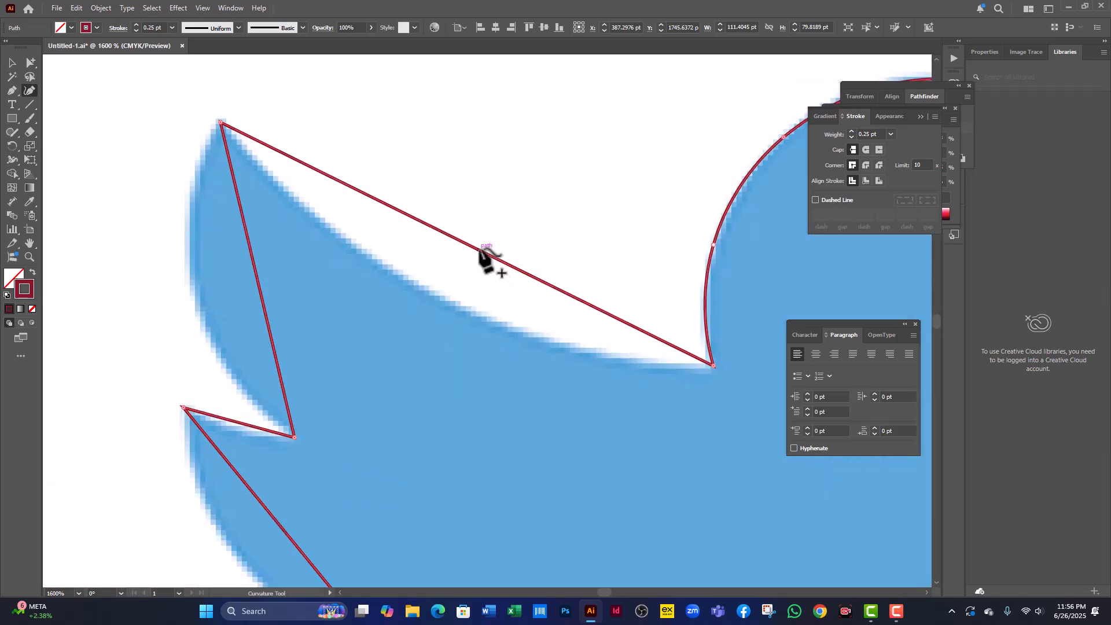
pyautogui.moveTo(485, 254); pyautogui.dragTo(524, 335)
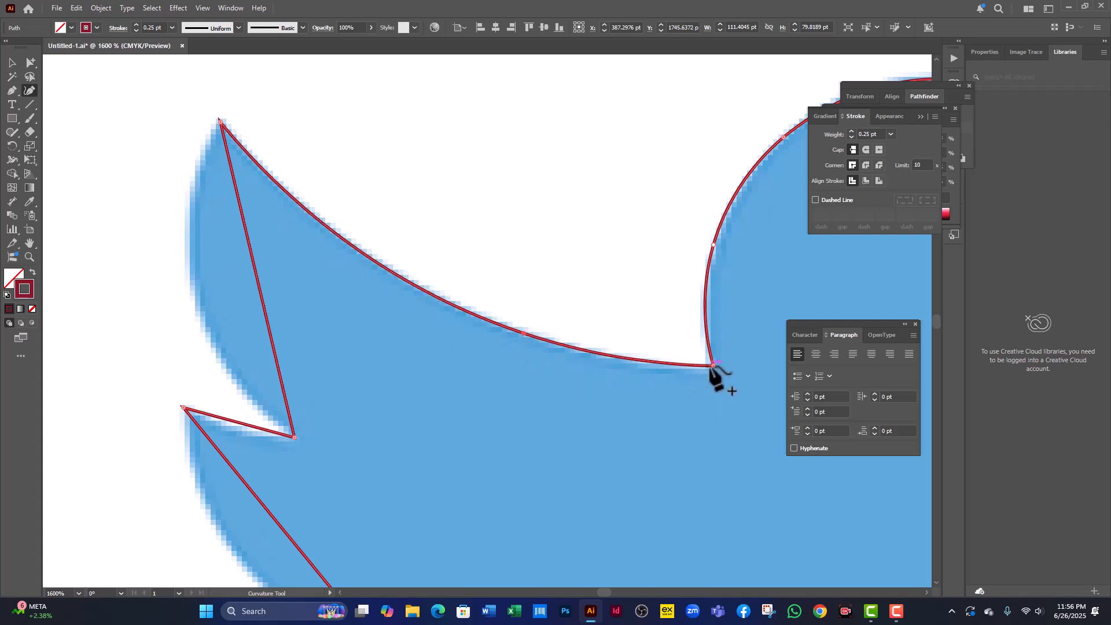
pyautogui.moveTo(713, 366); pyautogui.dragTo(713, 372)
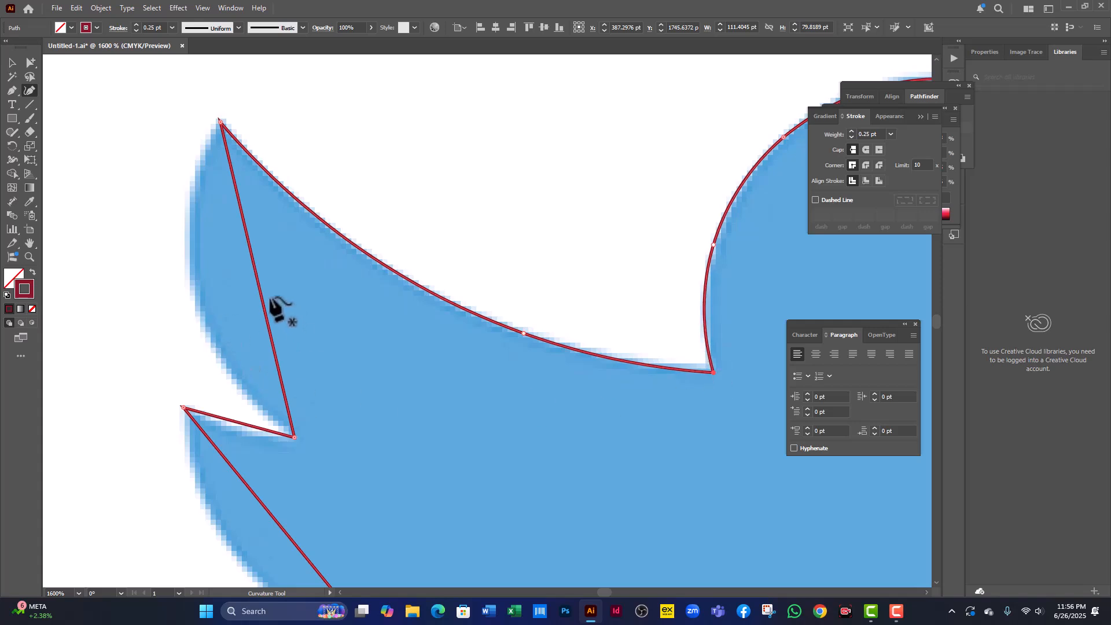
# Step: Curve the first feather's outer edge, the short edge of the first notch and the second feather's outer edge to the logo
pyautogui.moveTo(259, 282); pyautogui.dragTo(198, 304)
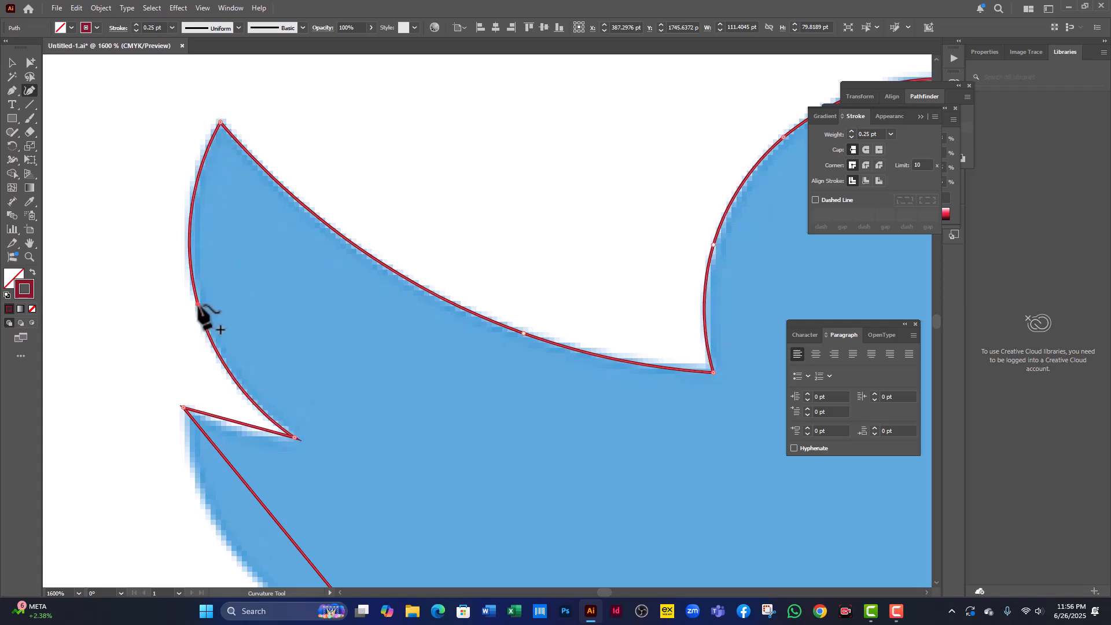
pyautogui.moveTo(278, 398); pyautogui.dragTo(449, 194)
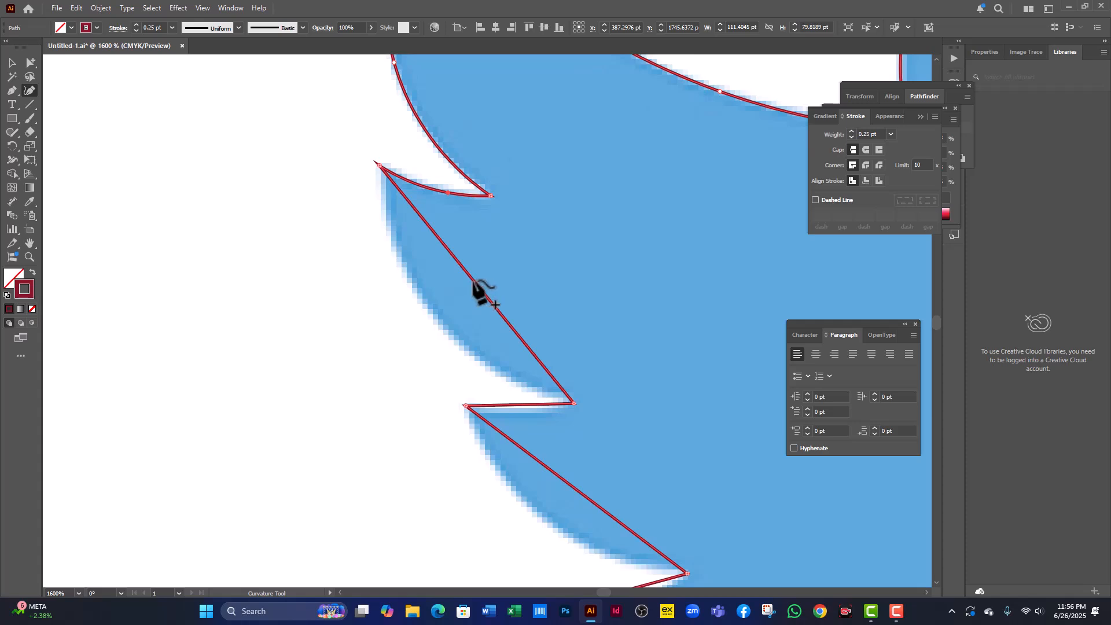
pyautogui.moveTo(475, 281); pyautogui.dragTo(442, 315)
# Step: Curve the short edge of the second notch and the third feather's outer edge to follow the logo
pyautogui.moveTo(440, 325); pyautogui.dragTo(291, 139)
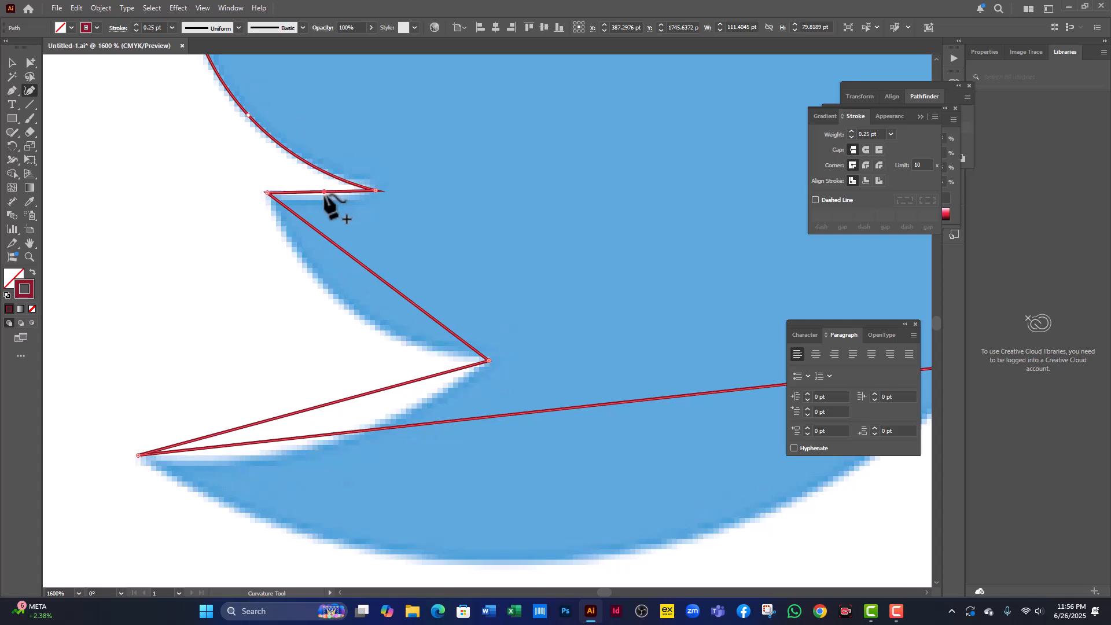
pyautogui.moveTo(327, 192); pyautogui.dragTo(328, 201)
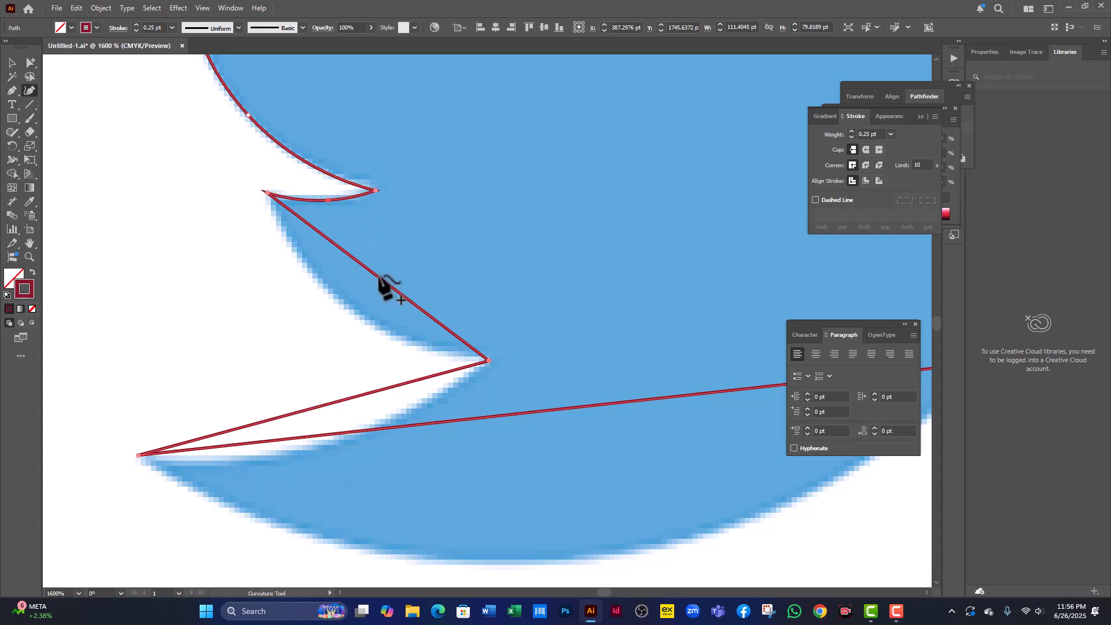
pyautogui.moveTo(380, 277); pyautogui.dragTo(364, 318)
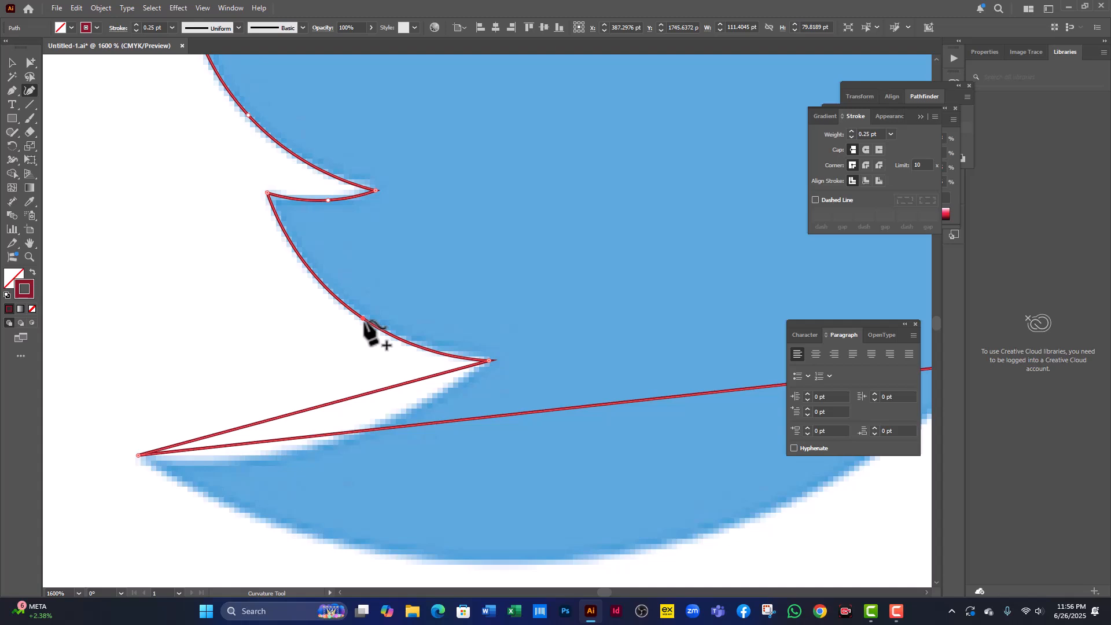
# Step: Curve the tail's upper edge and the long belly segment from the tail tip to follow the logo
pyautogui.scroll(-5, 551, 379)
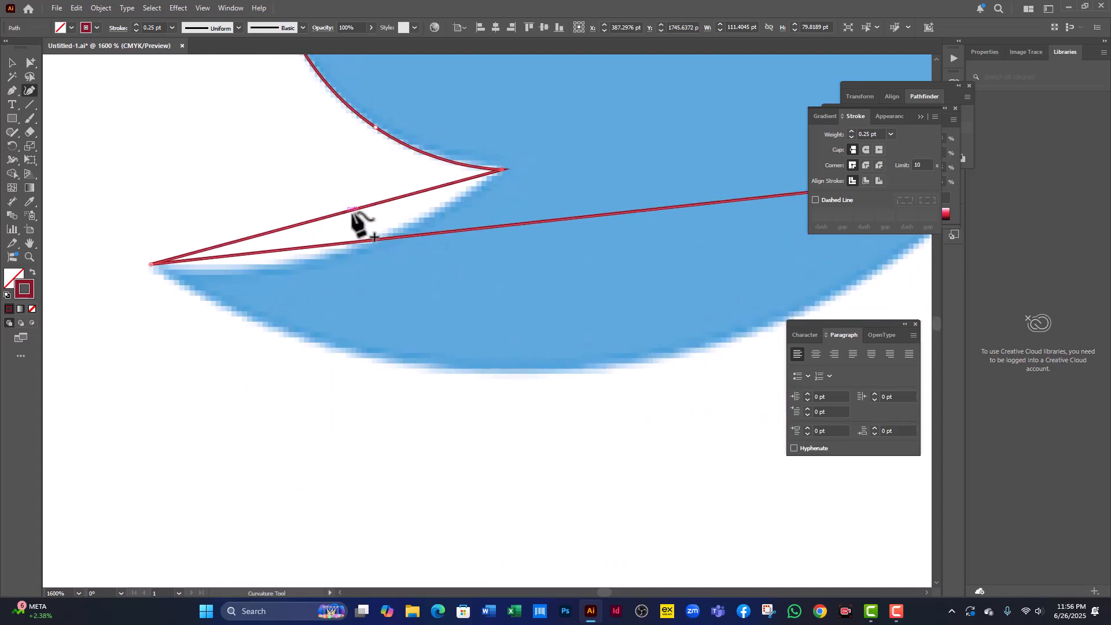
pyautogui.moveTo(359, 209); pyautogui.dragTo(415, 223)
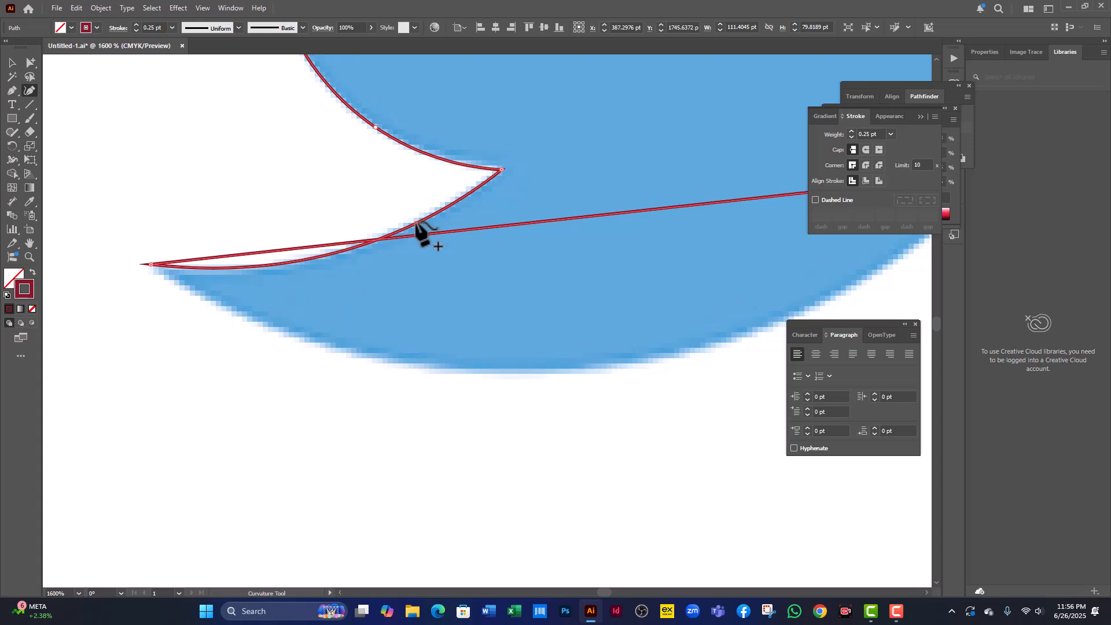
pyautogui.press('space')
pyautogui.moveTo(578, 306); pyautogui.dragTo(490, 301)
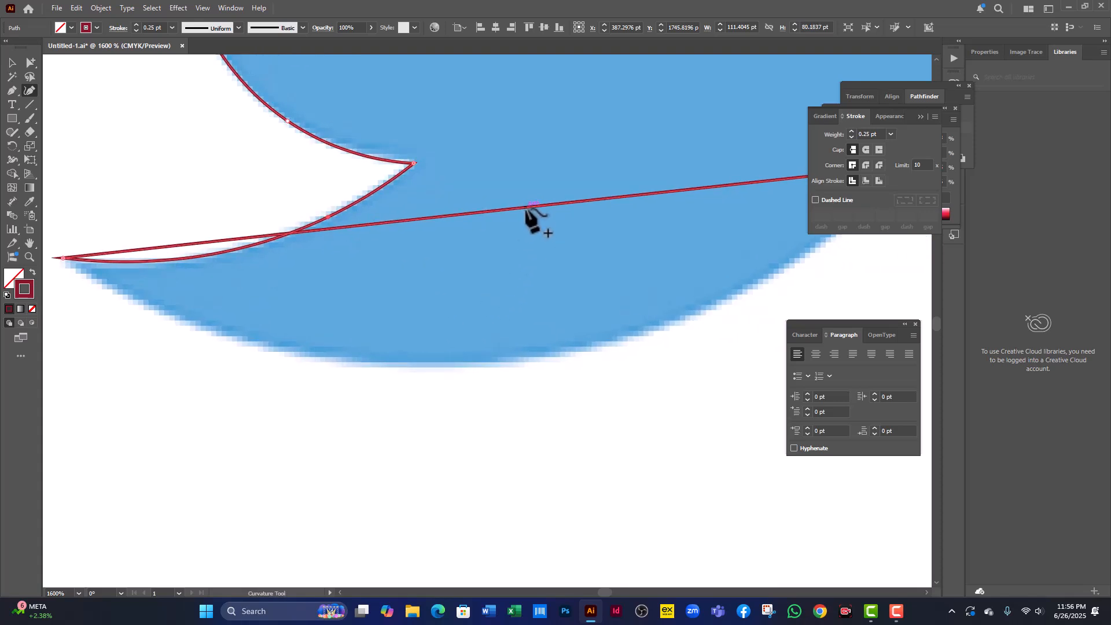
pyautogui.moveTo(526, 206); pyautogui.dragTo(576, 352)
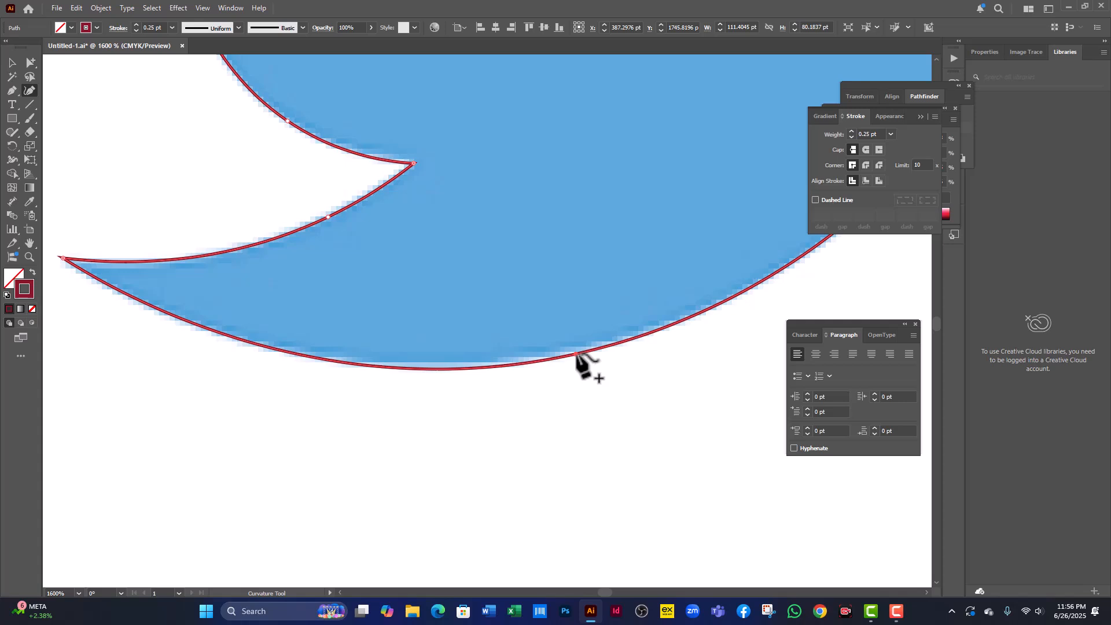
# Step: Curve the breast segment below the beak to the logo's edge and move the finished outline directly below the original bird
pyautogui.scroll(3, 370, 305)
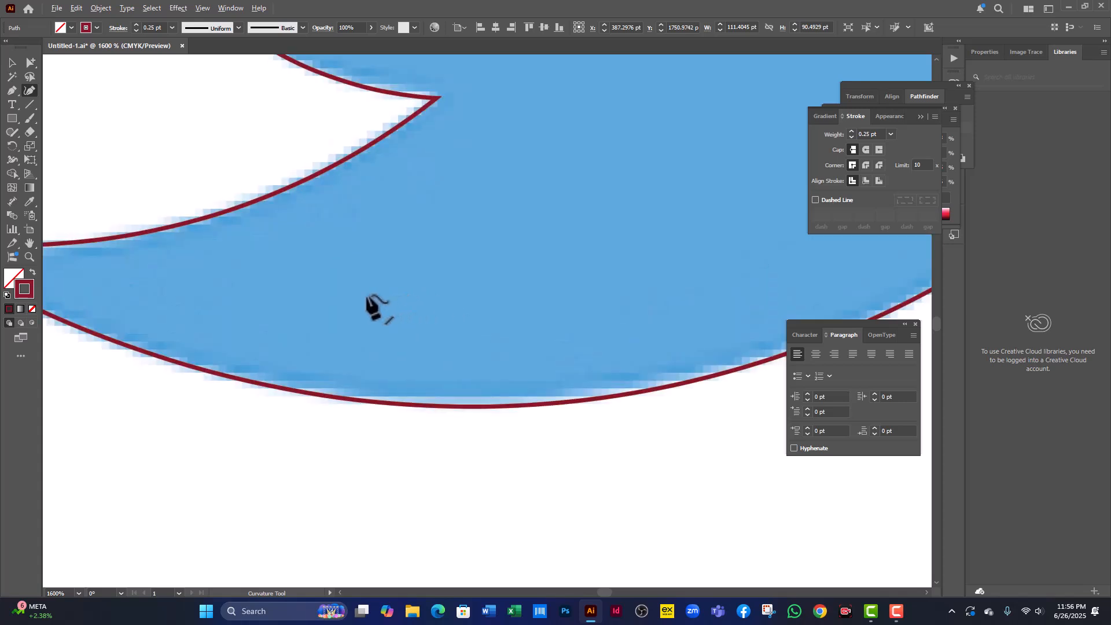
pyautogui.scroll(-1, 450, 294)
pyautogui.press('space')
pyautogui.moveTo(744, 183); pyautogui.dragTo(481, 394)
pyautogui.scroll(-2, 373, 388)
pyautogui.scroll(5, 370, 386)
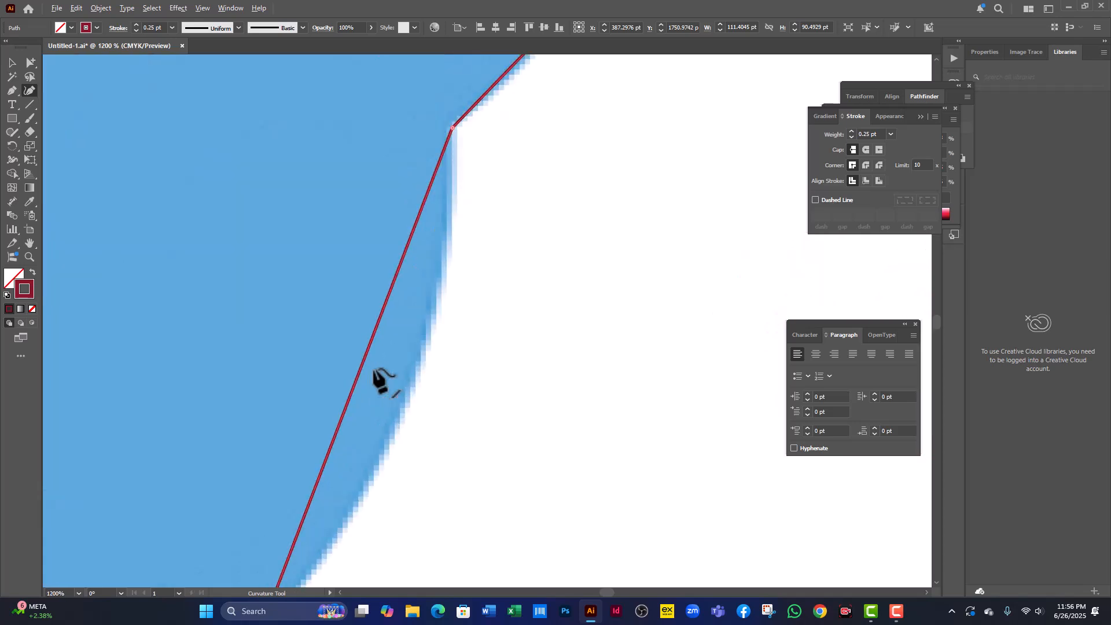
pyautogui.scroll(-1, 381, 379)
pyautogui.press('space')
pyautogui.moveTo(386, 384); pyautogui.dragTo(481, 334)
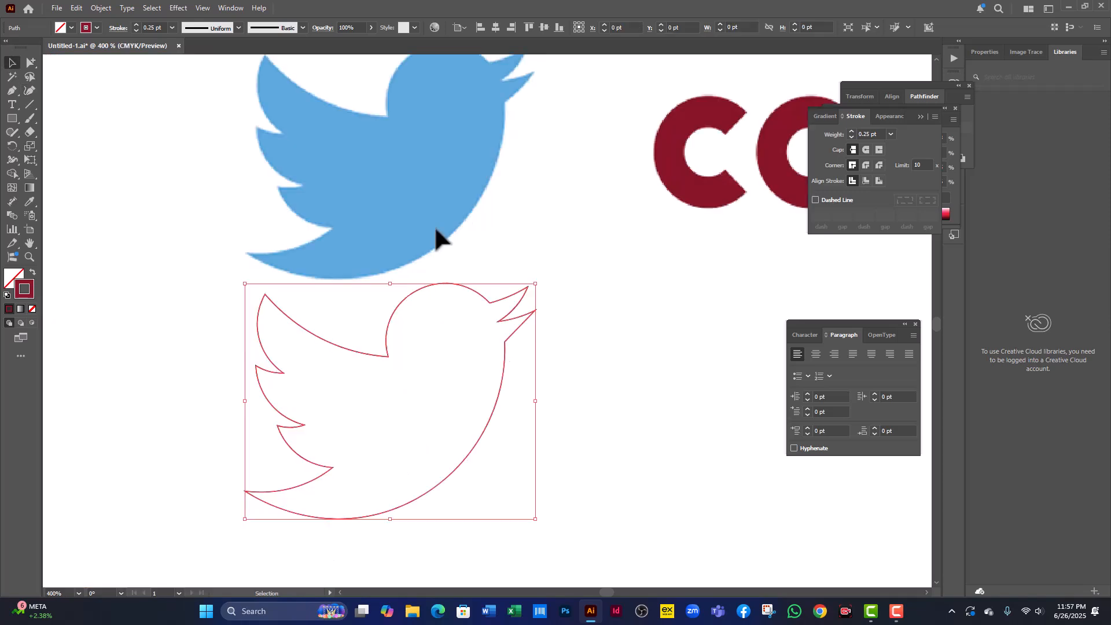
# Step: Sample the original bird's blue onto the traced outline with the Eyedropper, and recolour the fill magenta with C 0 and M 100
pyautogui.press('i')
pyautogui.click(431, 219)
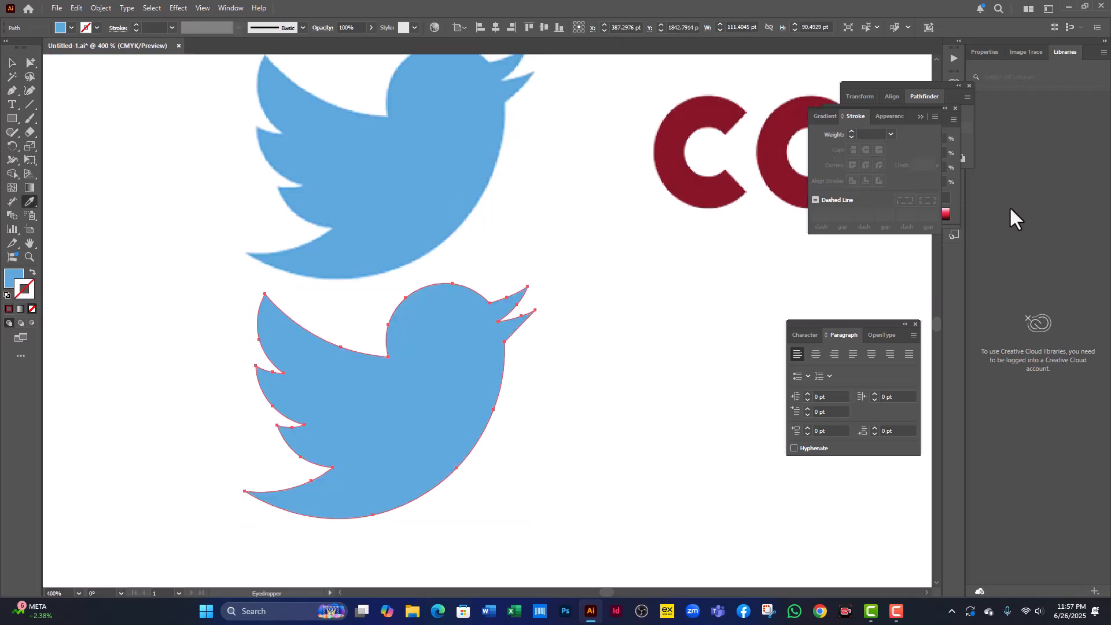
pyautogui.press('F6')
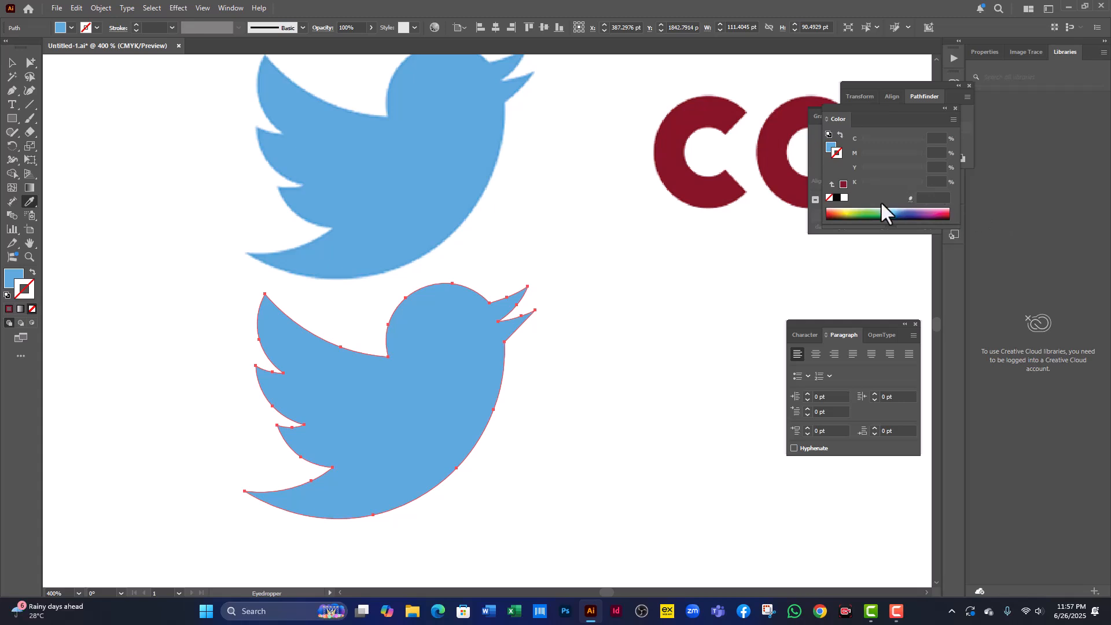
pyautogui.press('x')
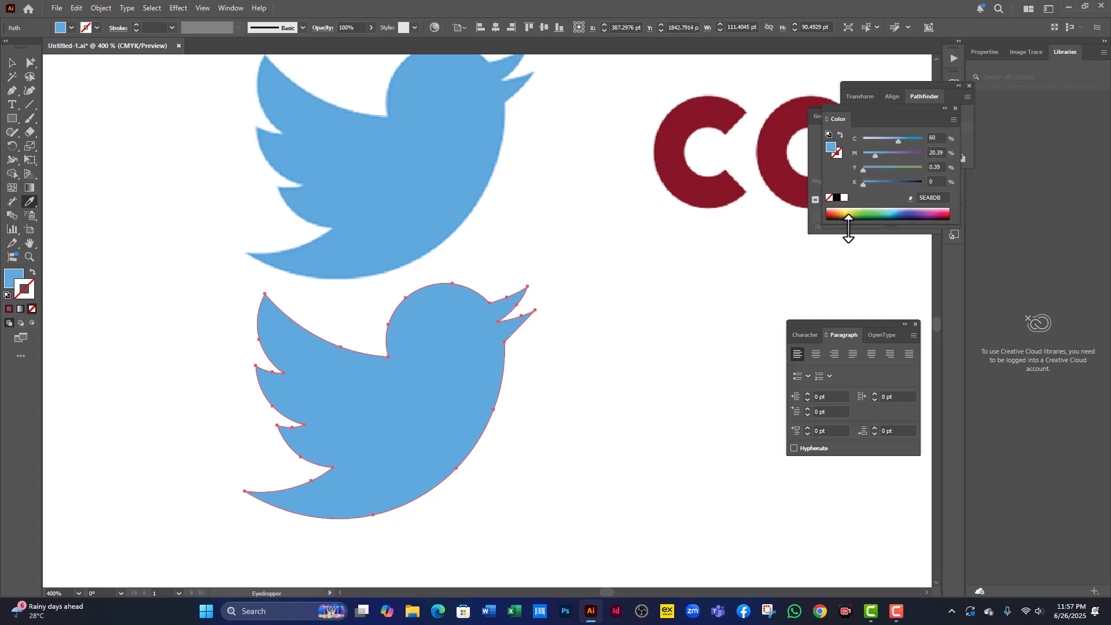
pyautogui.moveTo(911, 134); pyautogui.dragTo(967, 152)
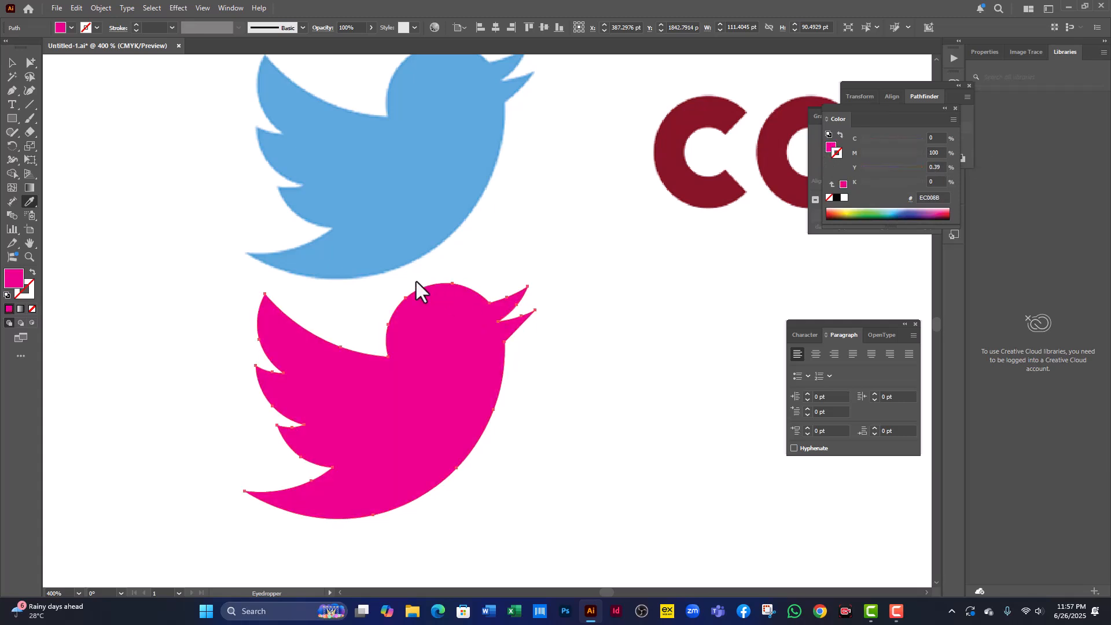
pyautogui.click(16, 63)
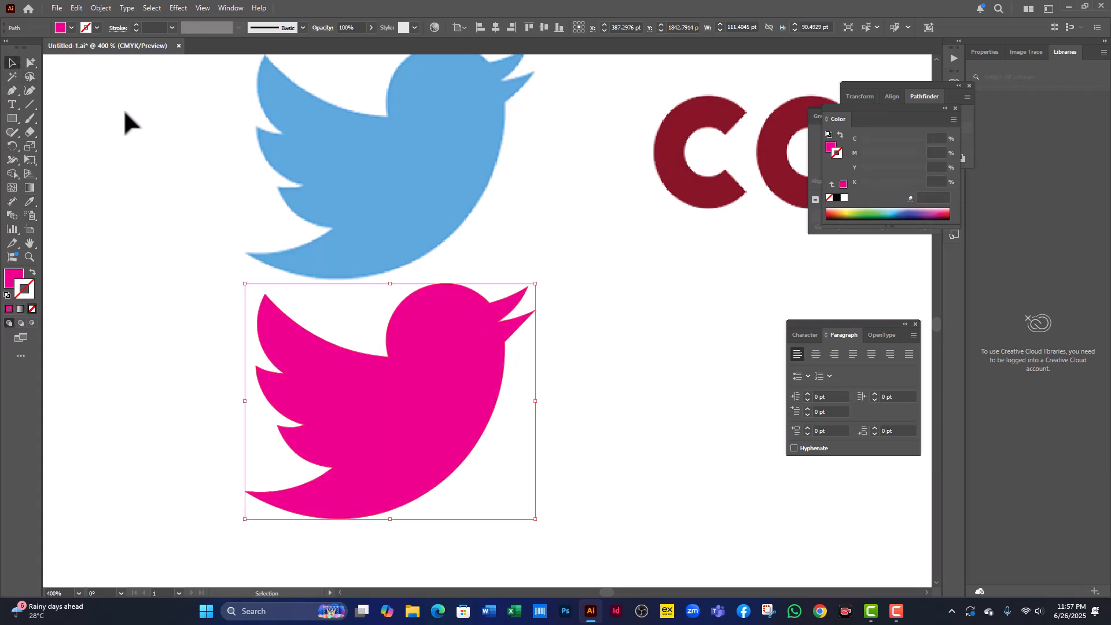
# Step: Compare the magenta traced bird with the blue original at different magnifications, and deselect it
pyautogui.press('z')
pyautogui.moveTo(399, 269); pyautogui.dragTo(569, 366)
pyautogui.moveTo(562, 419); pyautogui.dragTo(578, 189)
pyautogui.press('space')
pyautogui.moveTo(590, 283); pyautogui.dragTo(430, 279)
pyautogui.press('space')
pyautogui.moveTo(540, 192); pyautogui.dragTo(510, 277)
pyautogui.moveTo(590, 268); pyautogui.dragTo(577, 301)
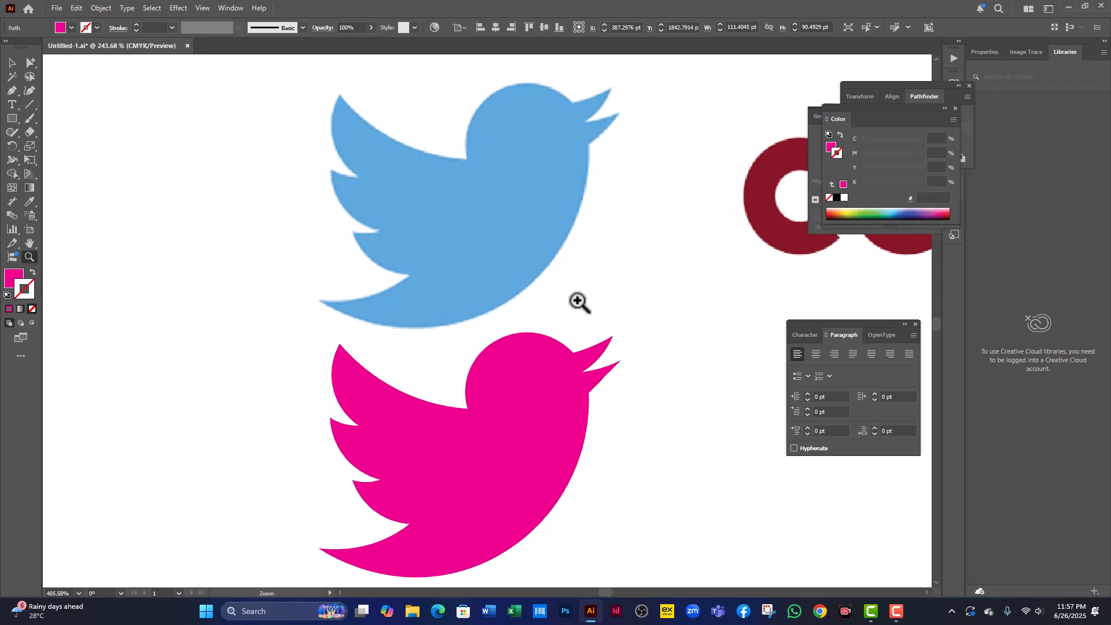
pyautogui.press('space')
pyautogui.moveTo(633, 253); pyautogui.dragTo(475, 256)
pyautogui.press('z')
pyautogui.press('space')
pyautogui.moveTo(663, 265); pyautogui.dragTo(477, 263)
pyautogui.moveTo(373, 280); pyautogui.dragTo(552, 432)
pyautogui.press('space')
pyautogui.press('space')
pyautogui.moveTo(577, 445); pyautogui.dragTo(570, 418)
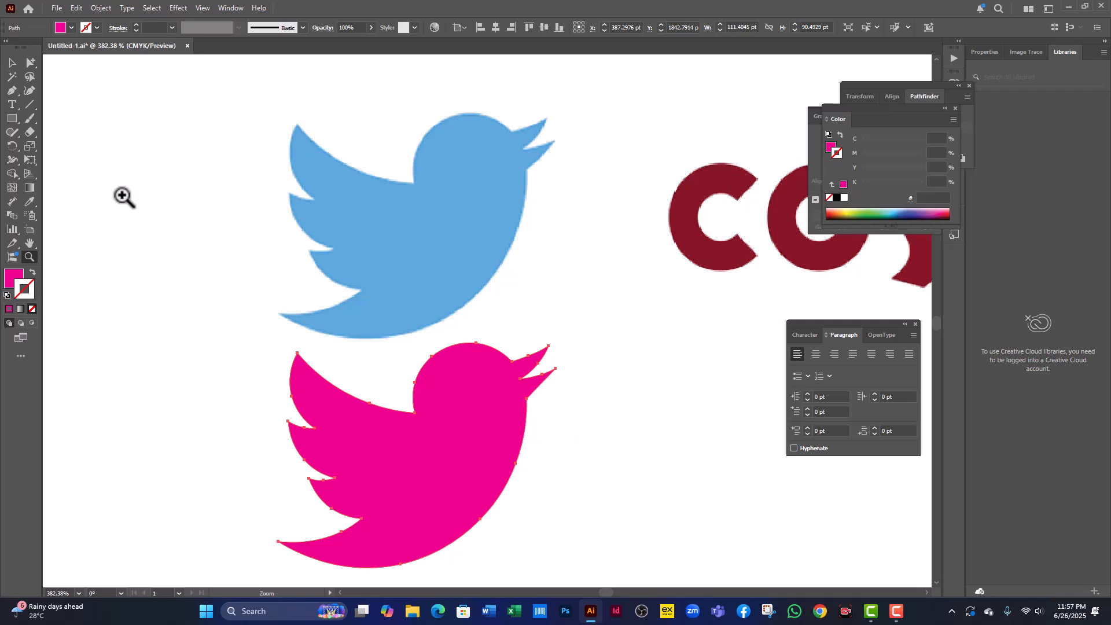
pyautogui.click(13, 62)
pyautogui.click(133, 169)
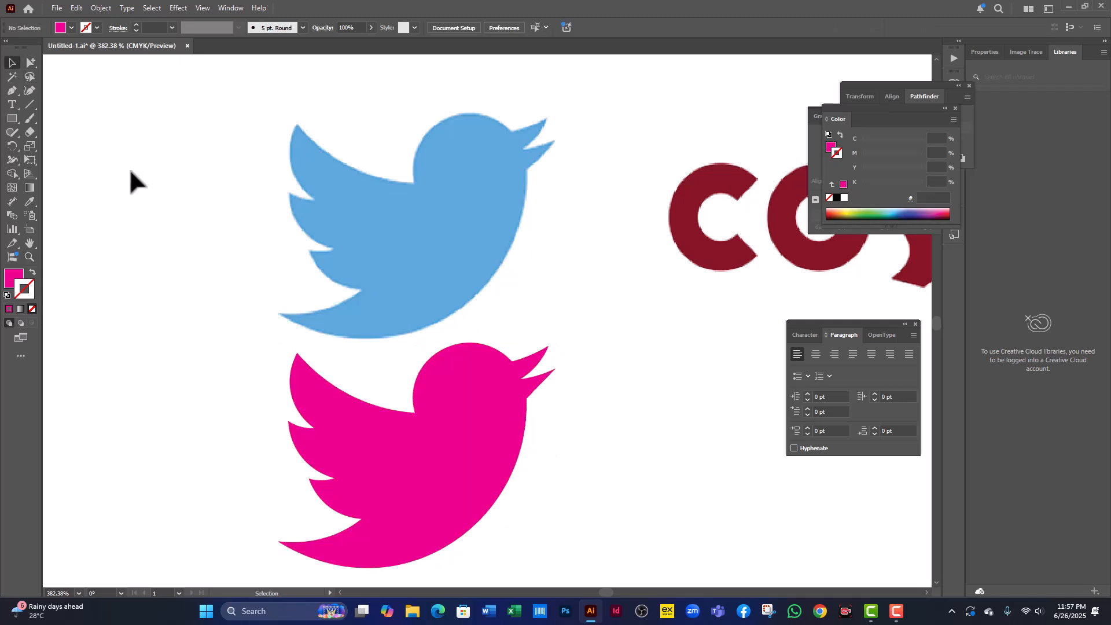